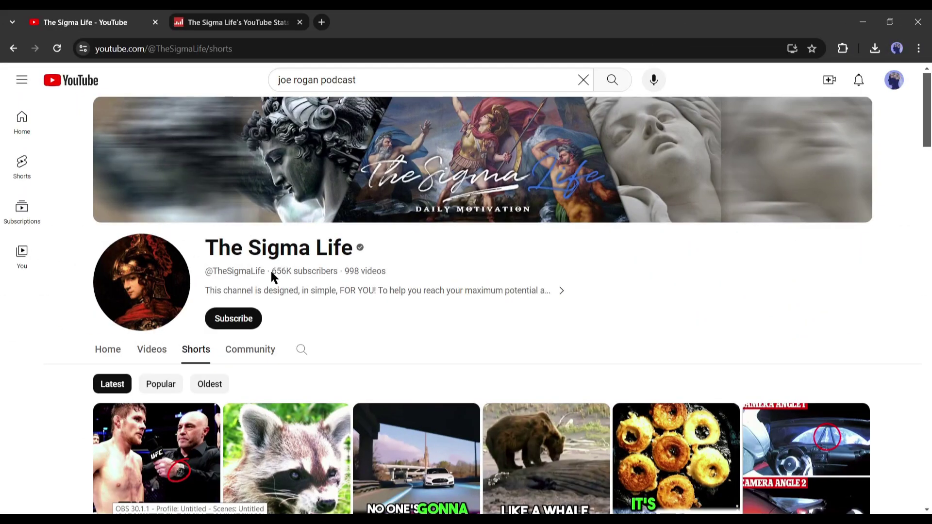
Step: Review the channel's subscriber count, video count and monthly earnings on Social Blade
drag(271, 271, 331, 272)
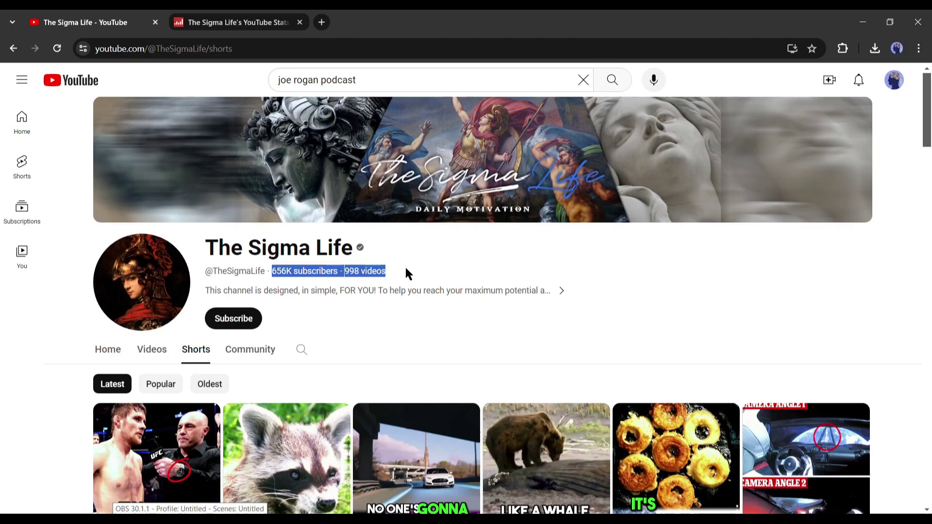
click(214, 15)
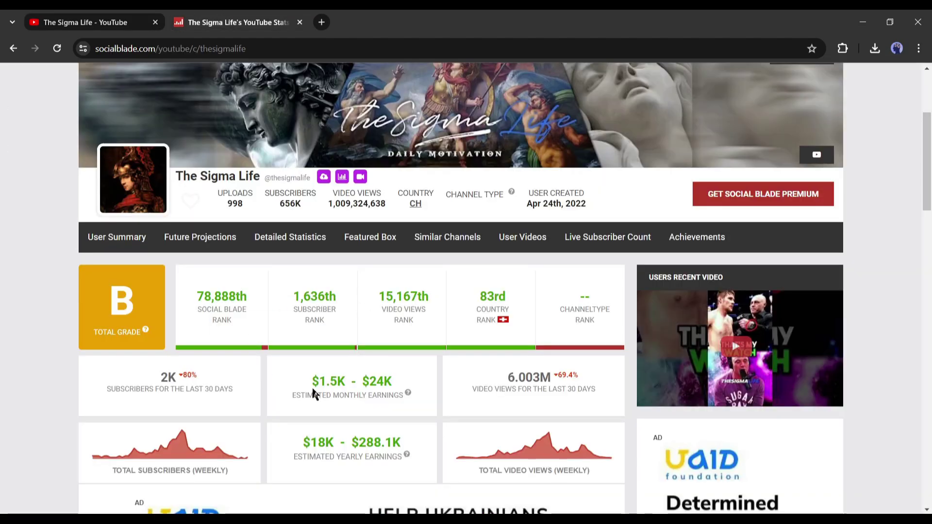
scroll(312, 388, down, 3)
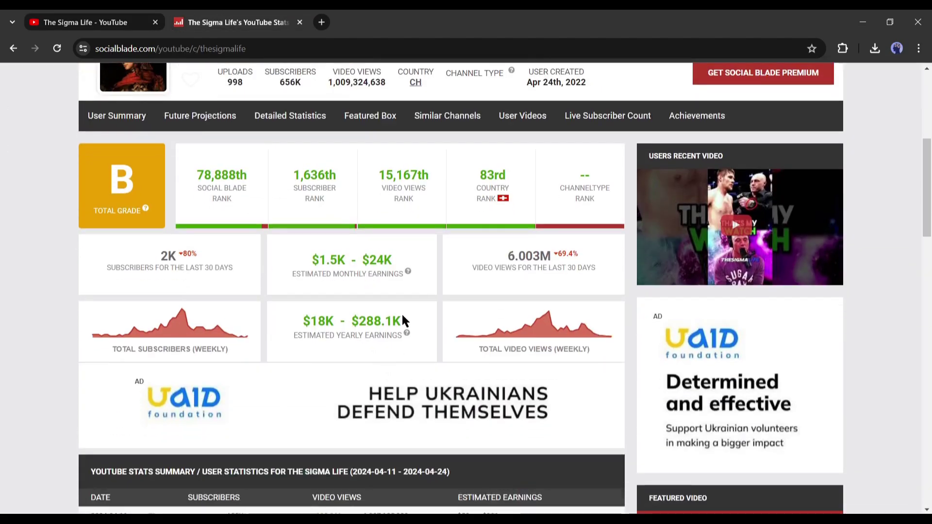
click(401, 257)
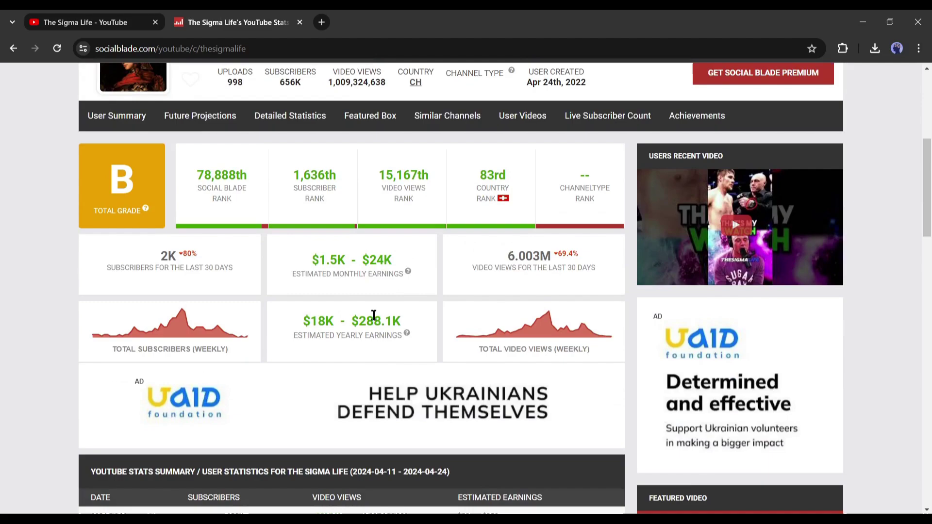
scroll(283, 347, up, 3)
Step: Return to the channel's YouTube page and play the Joe Rogan video game addiction short
click(140, 22)
scroll(391, 423, down, 5)
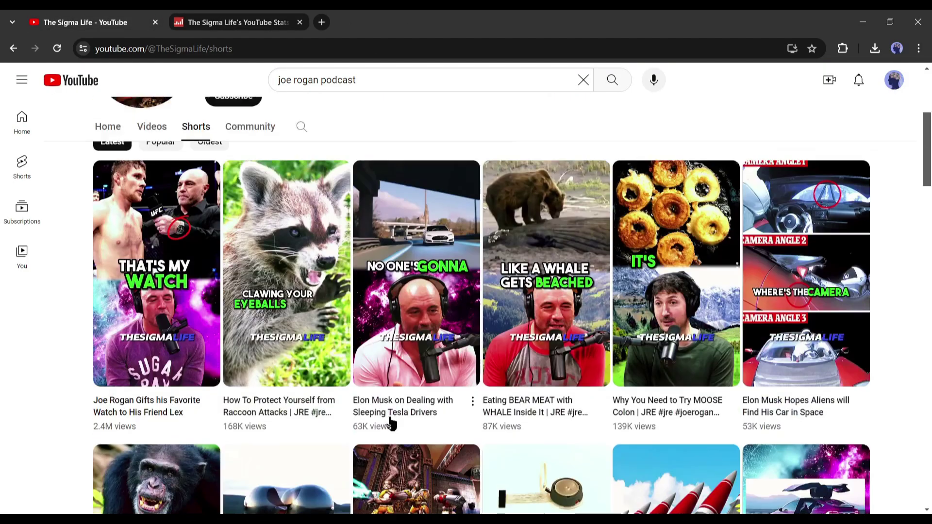
scroll(391, 423, down, 5)
click(413, 322)
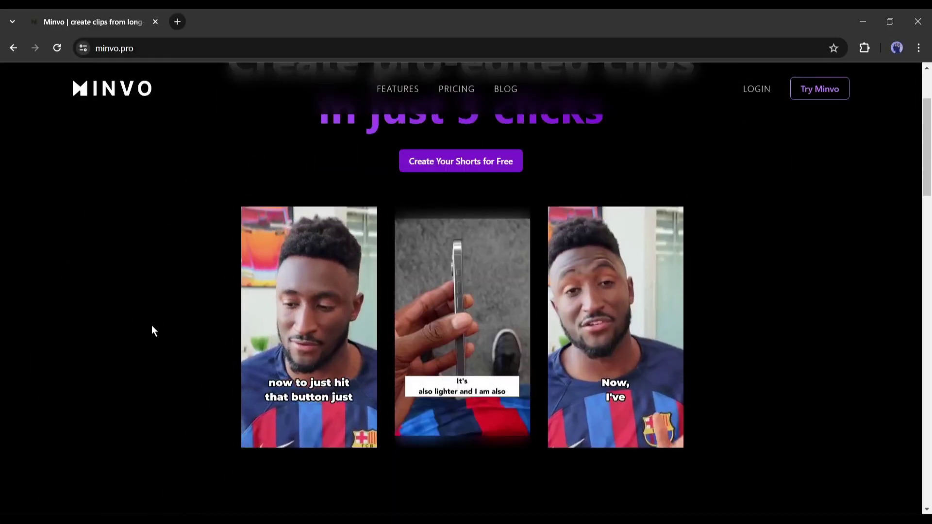
scroll(154, 331, up, 3)
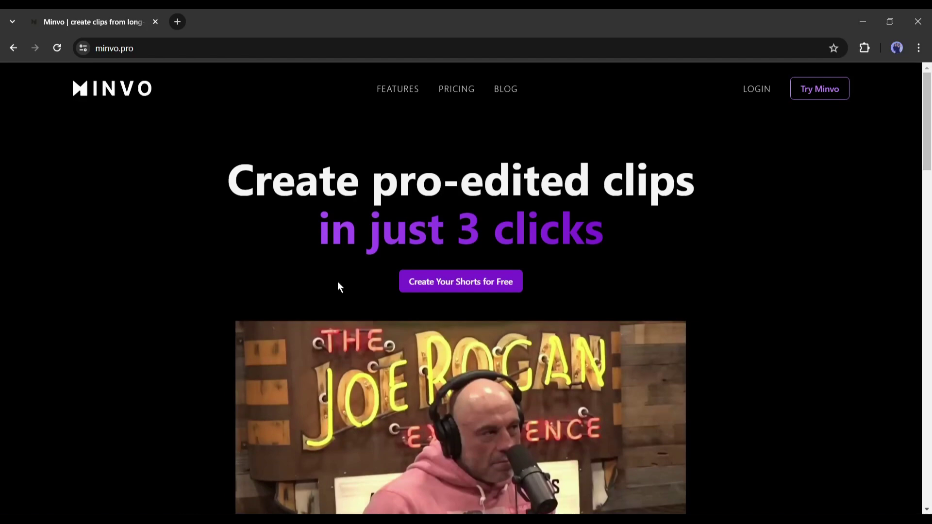
scroll(202, 258, down, 3)
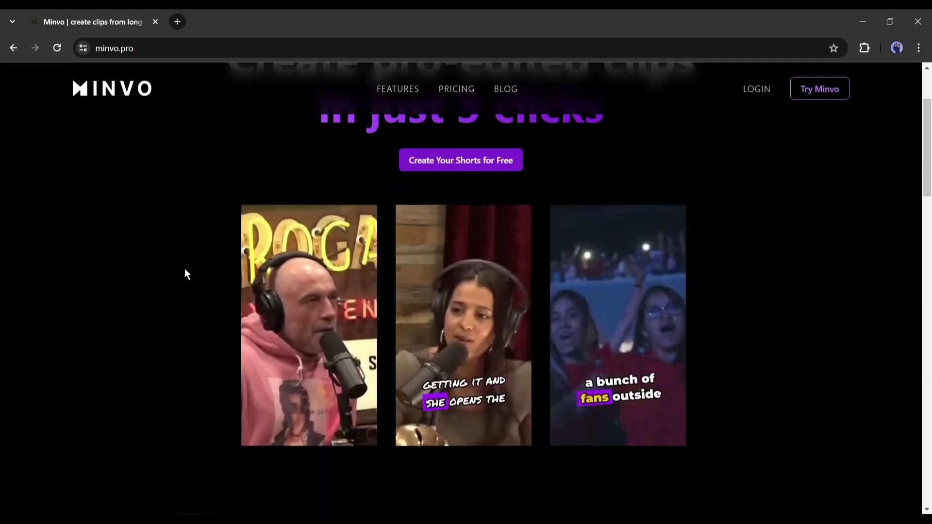
scroll(673, 363, down, 2)
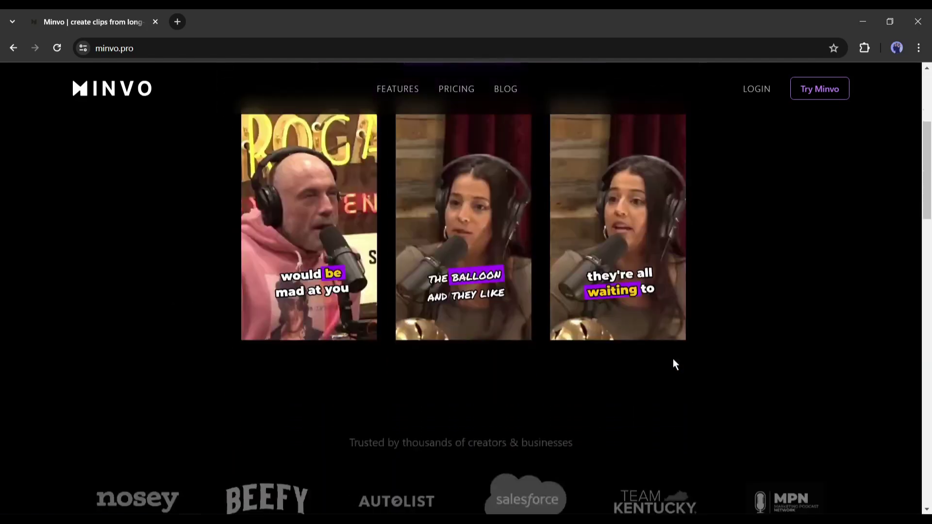
scroll(674, 364, down, 20)
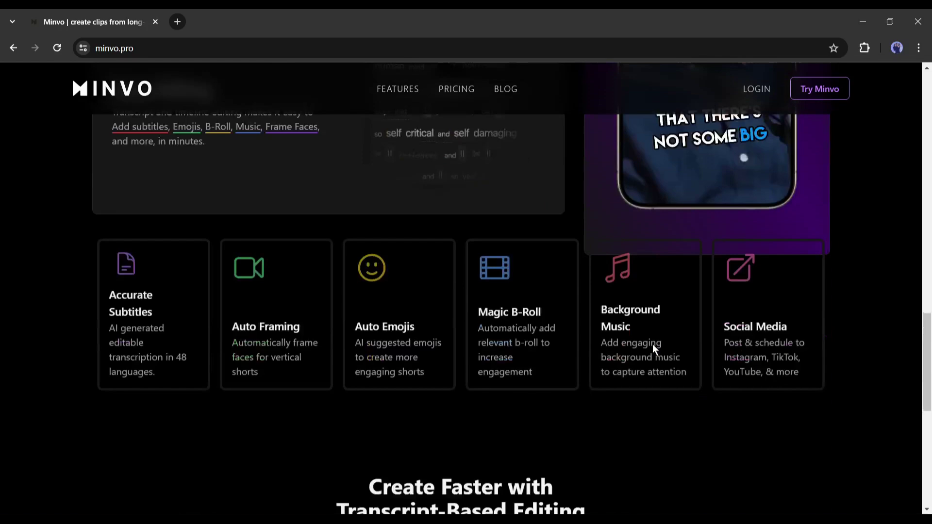
scroll(652, 345, down, 2)
scroll(226, 296, up, 3)
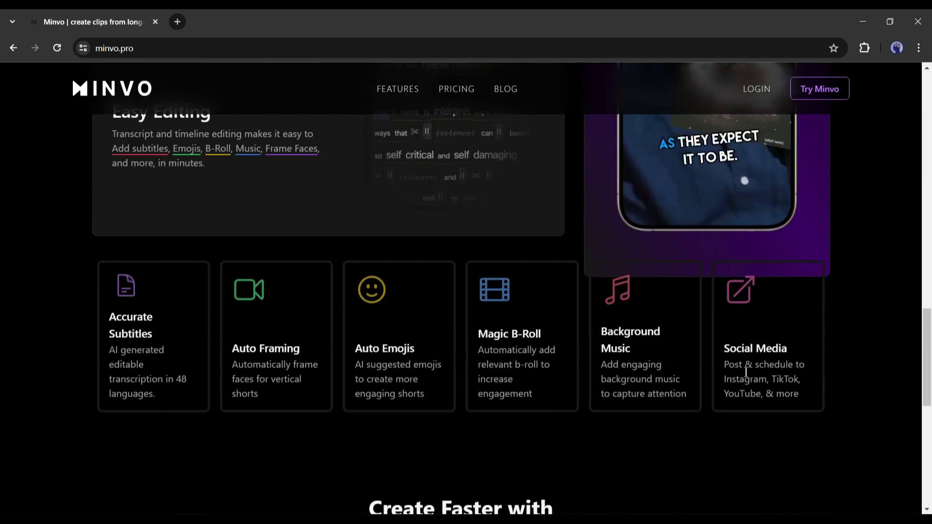
scroll(863, 386, down, 8)
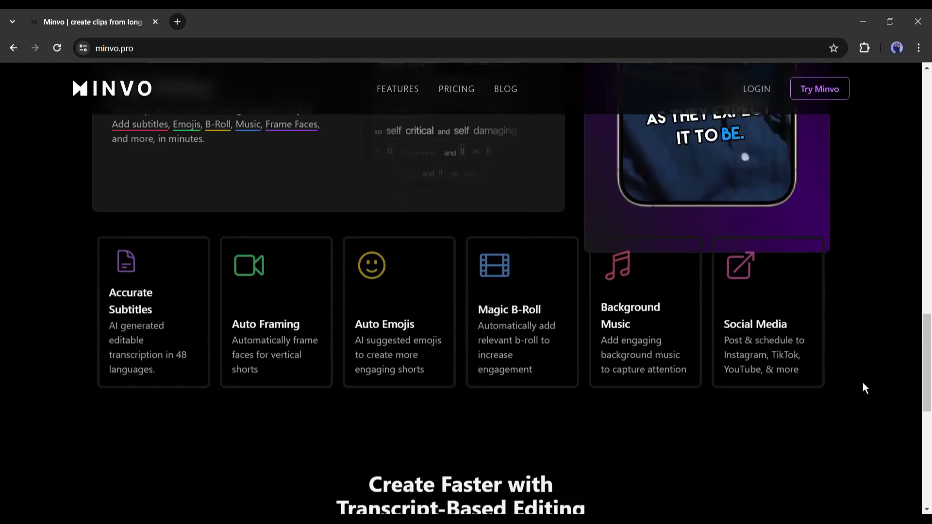
scroll(863, 389, down, 1)
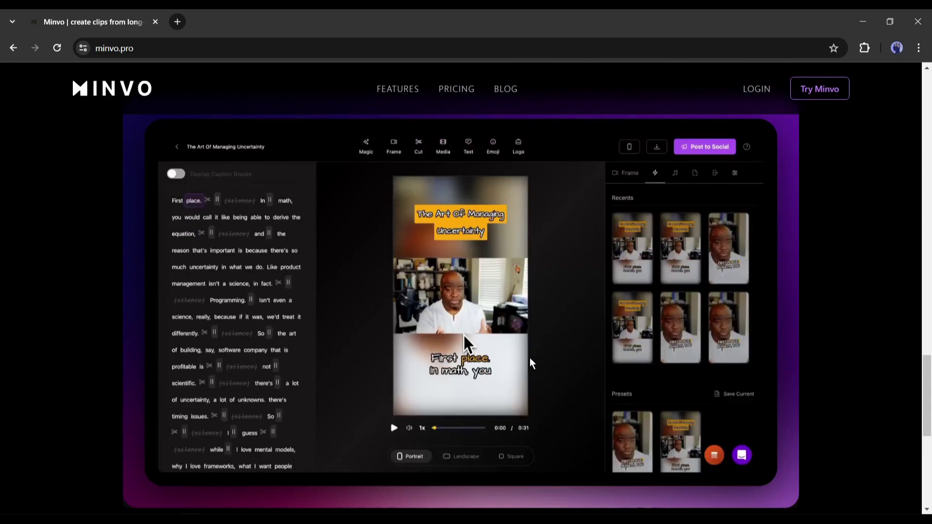
scroll(257, 251, down, 5)
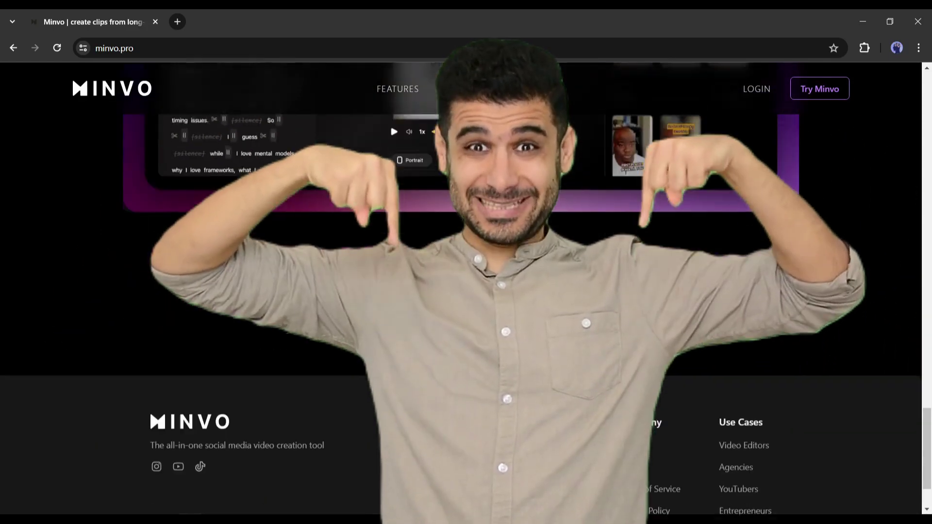
scroll(257, 252, up, 20)
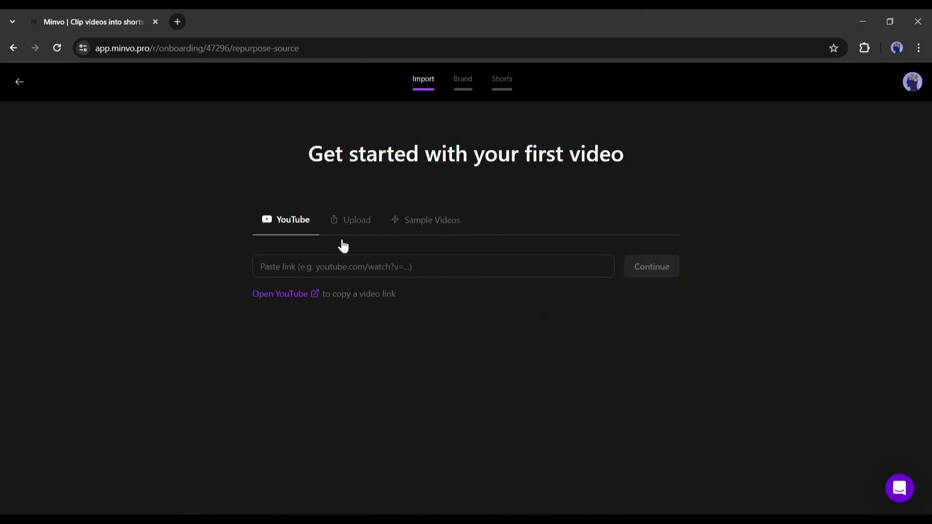
Step: Look through Minvo's Upload and Sample Videos import options
click(293, 269)
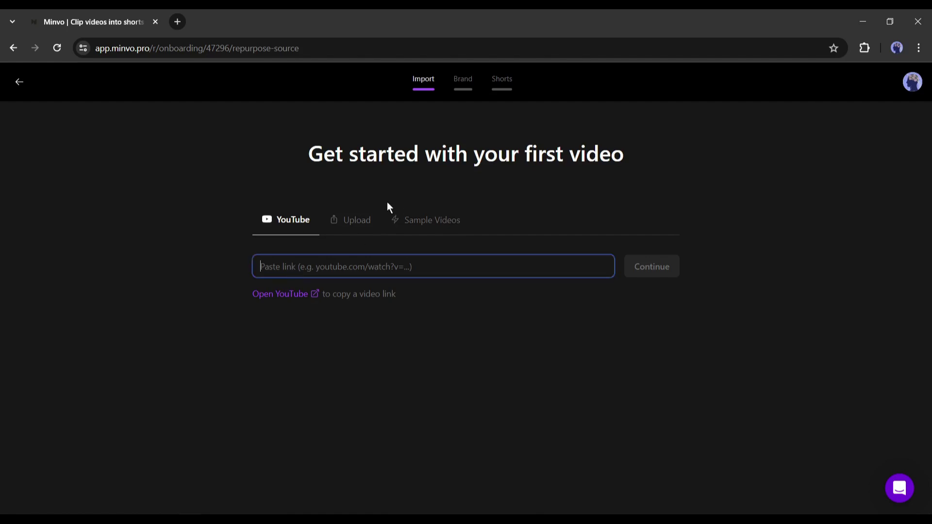
click(346, 222)
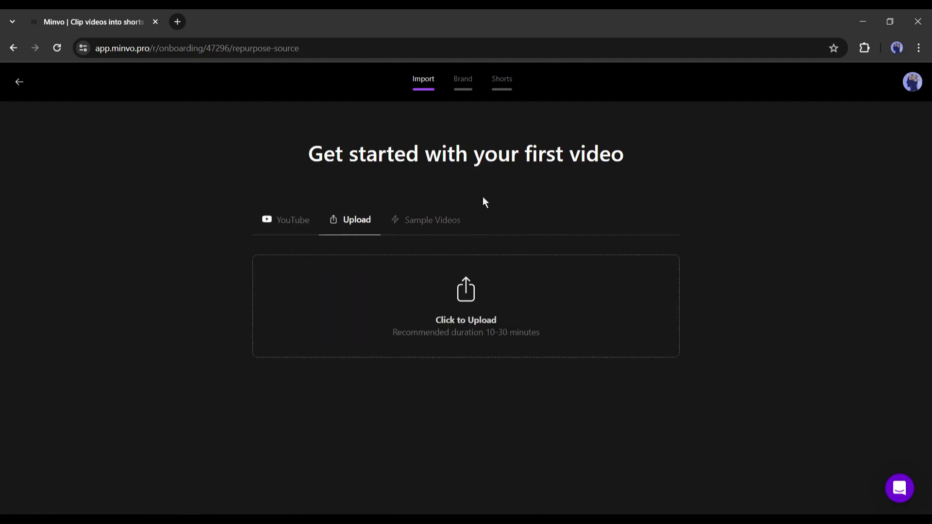
click(438, 221)
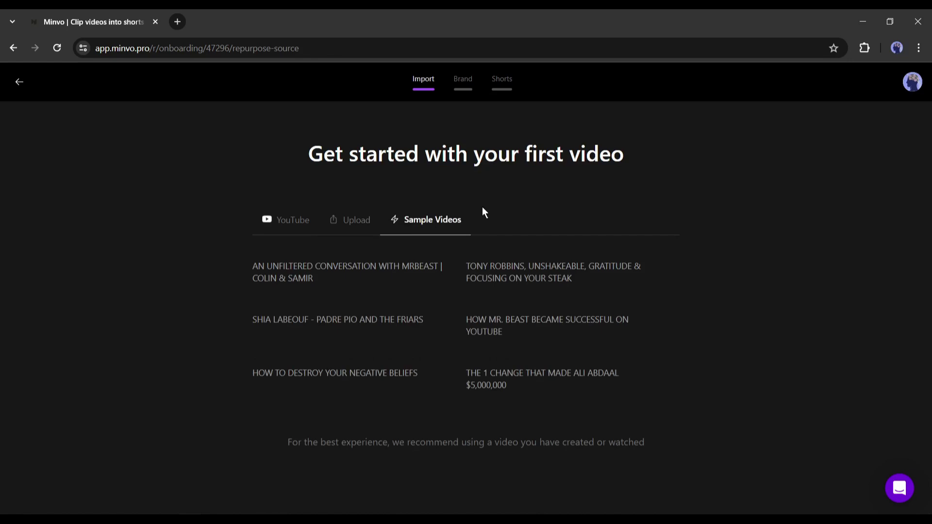
Step: Copy the Joe Rogan Experience #1284 video's YouTube URL and return to Minvo's import page
click(282, 232)
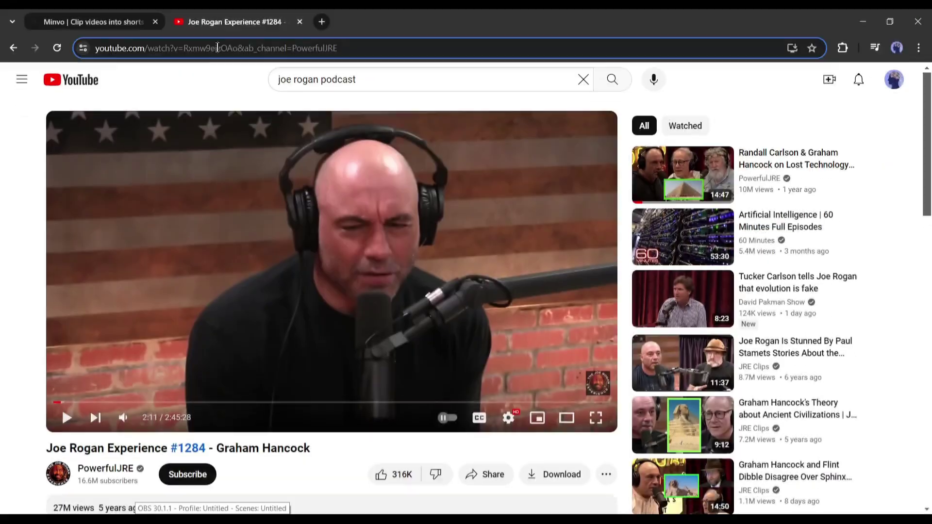
click(220, 51)
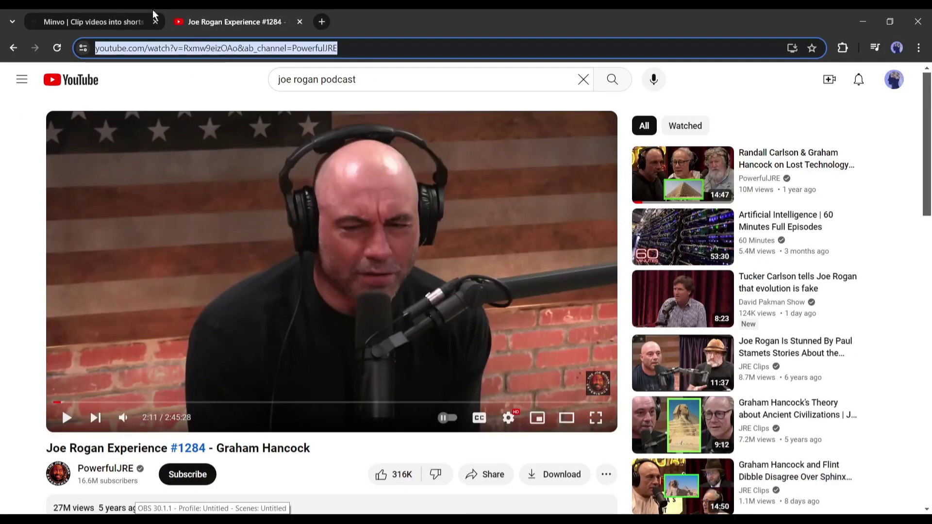
click(124, 15)
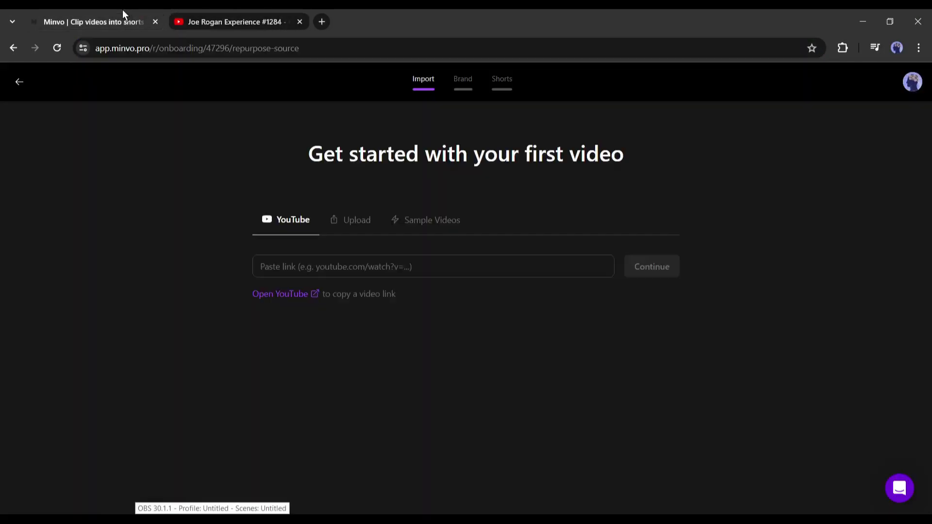
Step: Paste the copied YouTube link into Minvo and submit it for processing
click(407, 262)
key(ctrl+v)
click(645, 272)
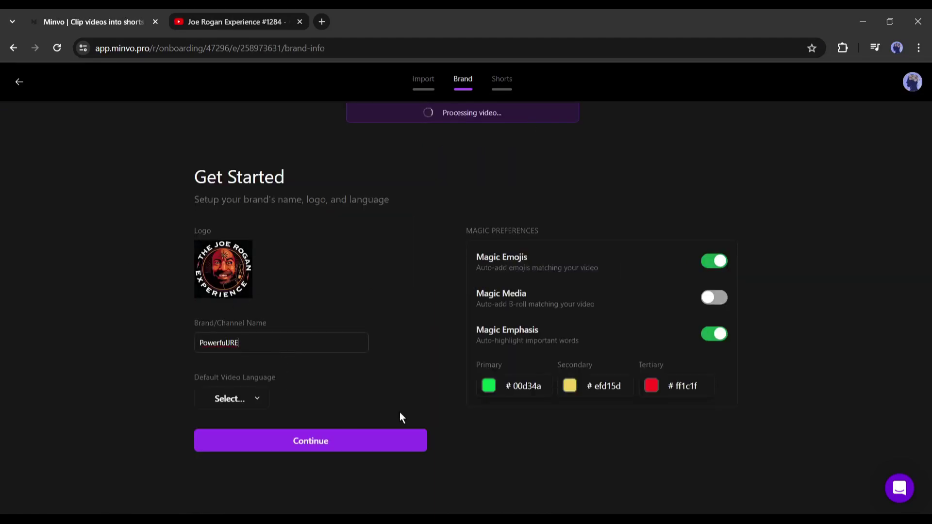
Step: Set up the brand with a new logo and name, default video language English
click(228, 264)
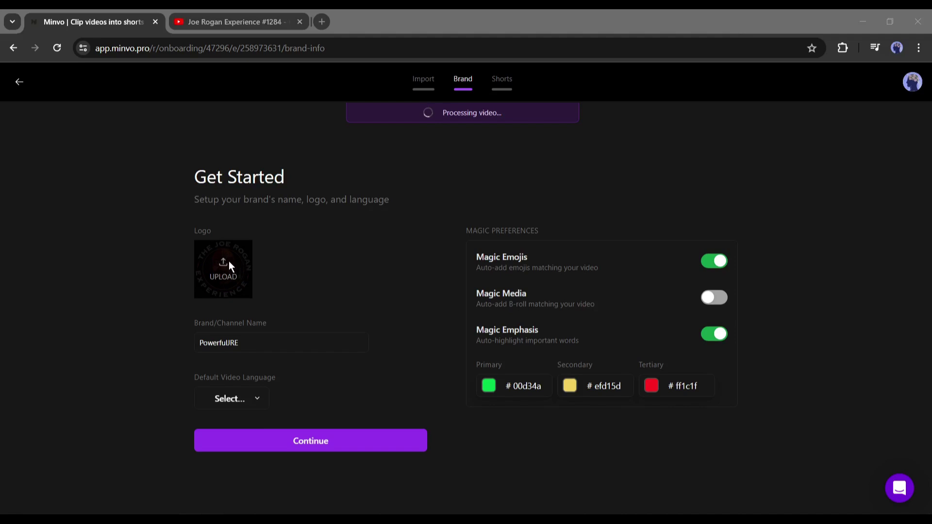
double_click(256, 342)
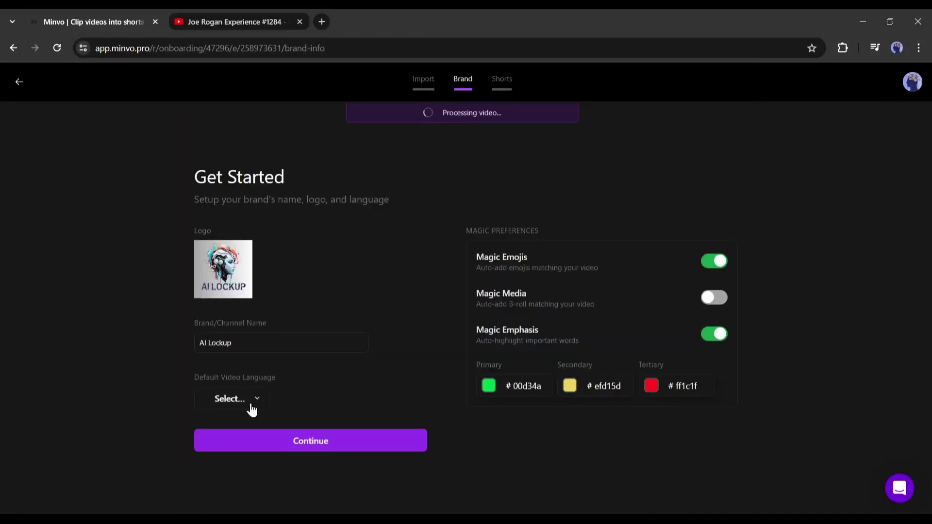
click(233, 398)
click(247, 262)
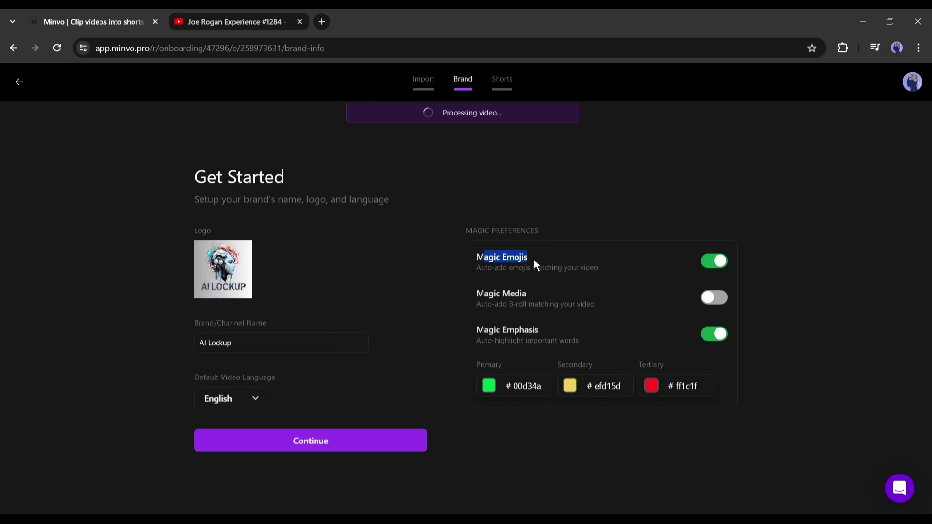
drag(487, 298, 552, 300)
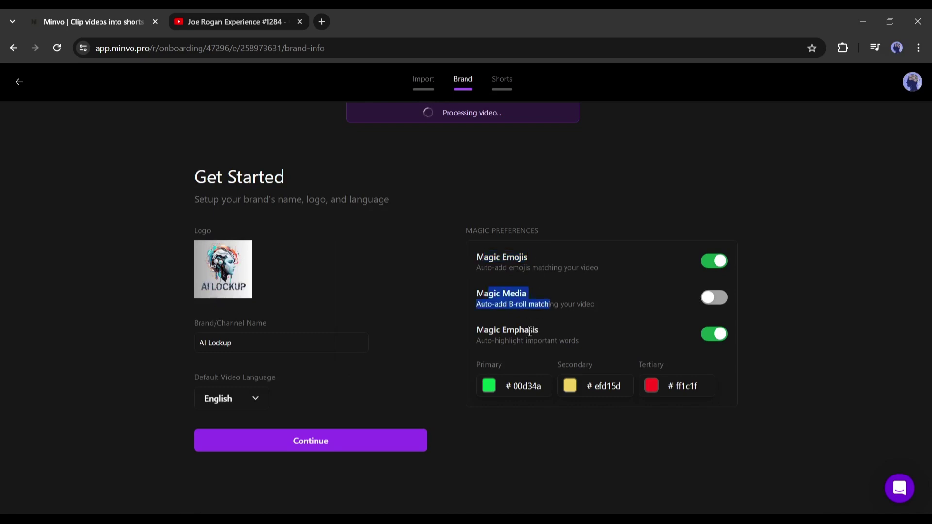
drag(527, 340, 581, 343)
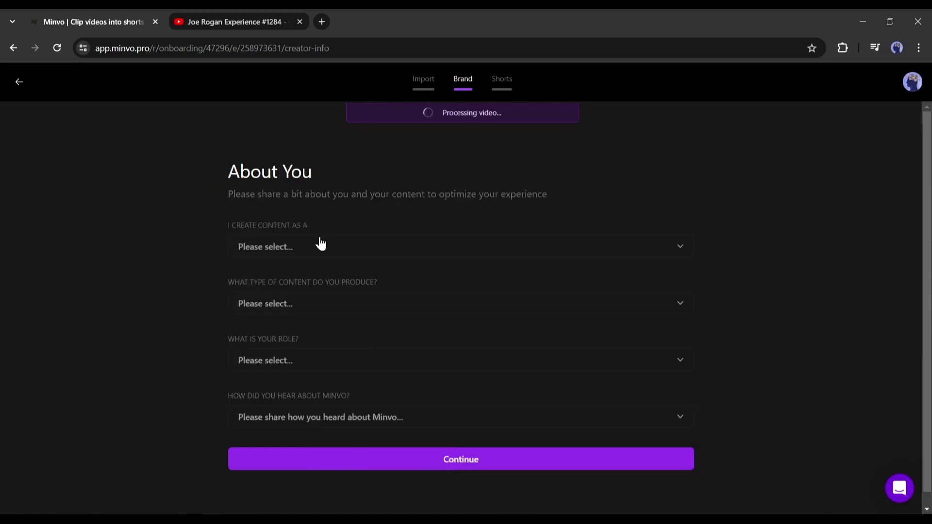
Step: Answer About You: Influencer, Video Podcast, Social Media Manager, heard via AppSumo, and continue
click(319, 245)
scroll(320, 384, down, 2)
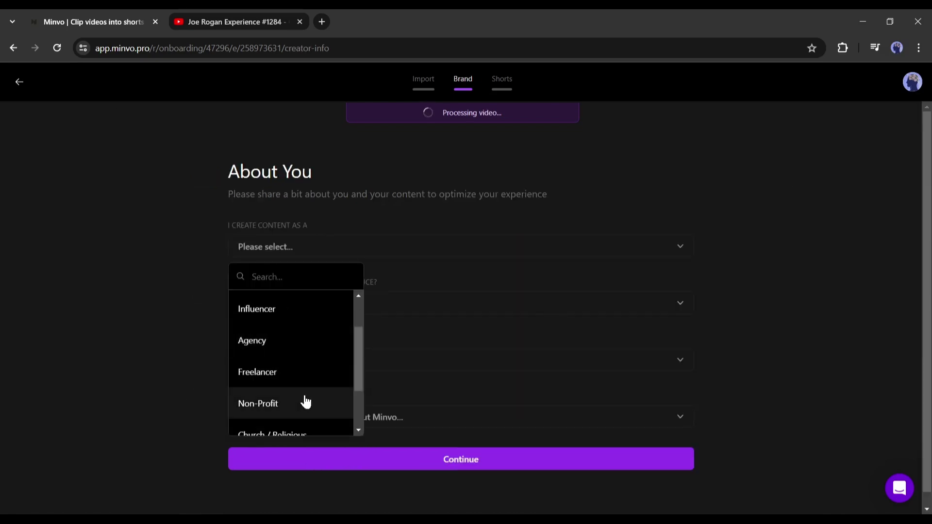
click(283, 315)
click(369, 304)
click(335, 365)
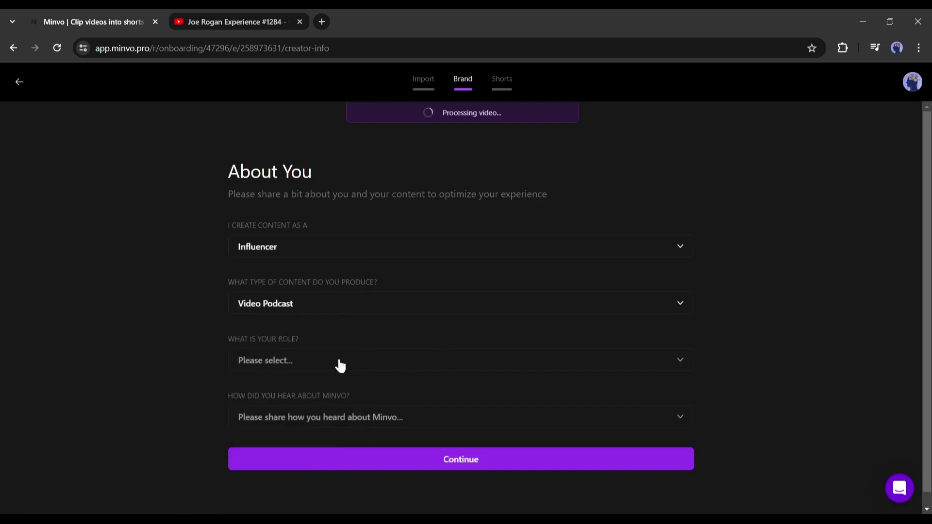
click(339, 364)
scroll(325, 458, down, 3)
click(301, 442)
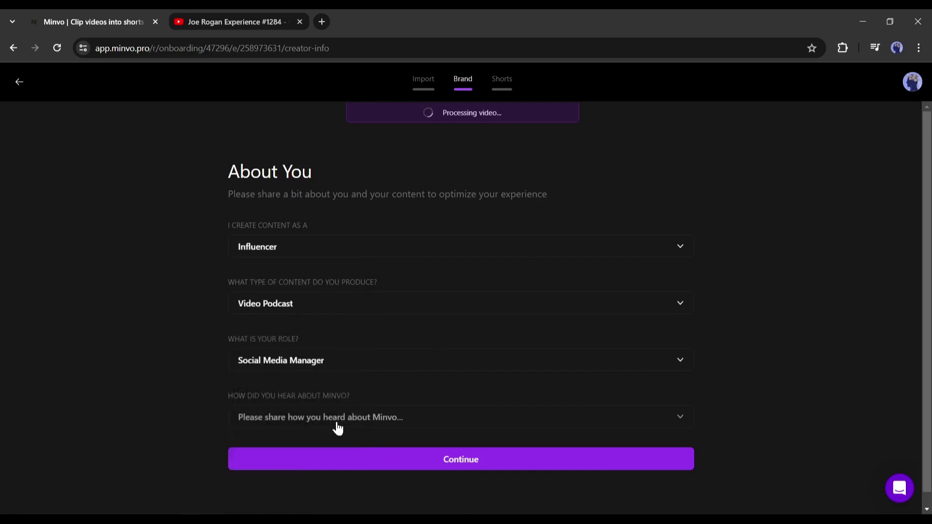
click(338, 419)
click(265, 228)
scroll(362, 499, down, 1)
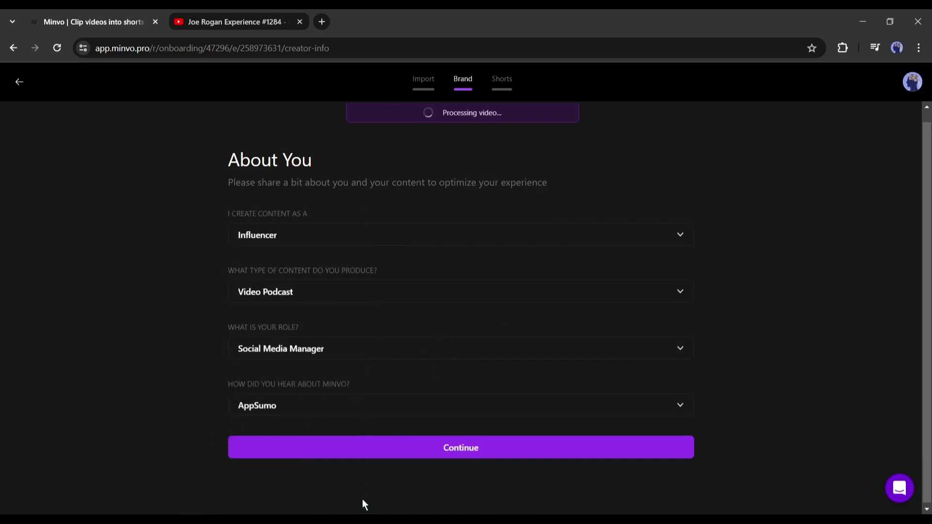
click(468, 457)
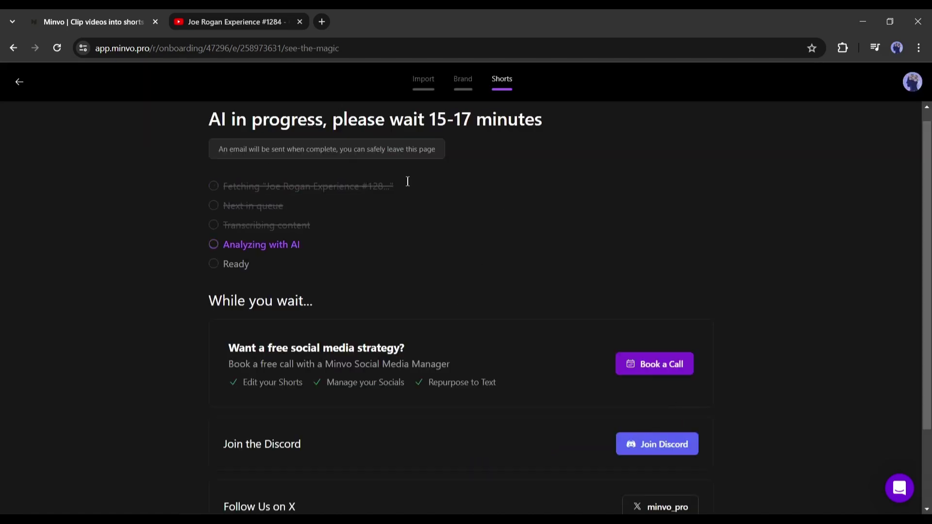
Step: Scroll the progress page while the Joe Rogan video sits at the Analyzing with AI stage
scroll(401, 280, down, 1)
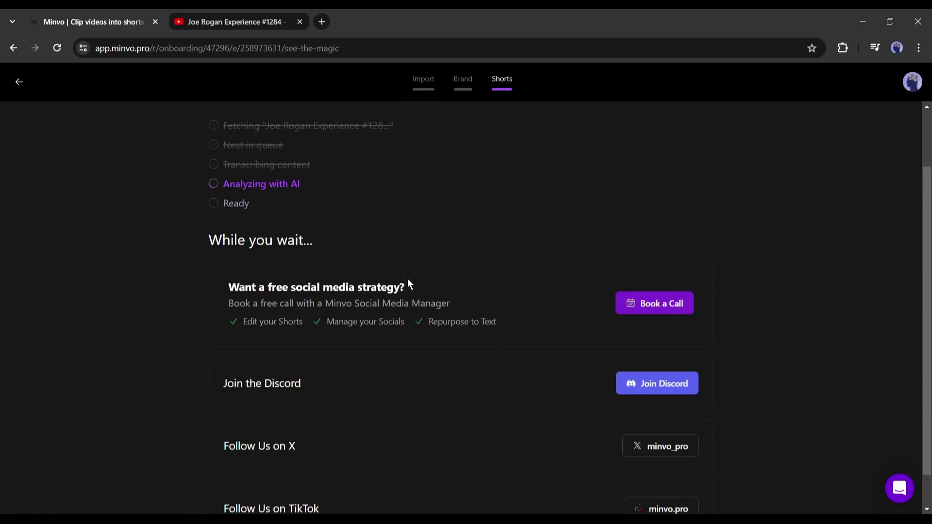
scroll(407, 316, down, 1)
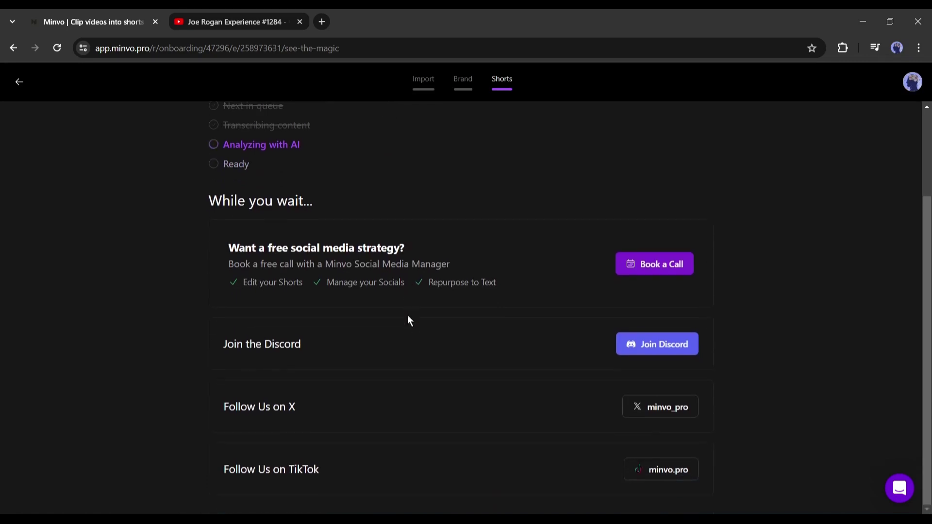
scroll(408, 320, up, 1)
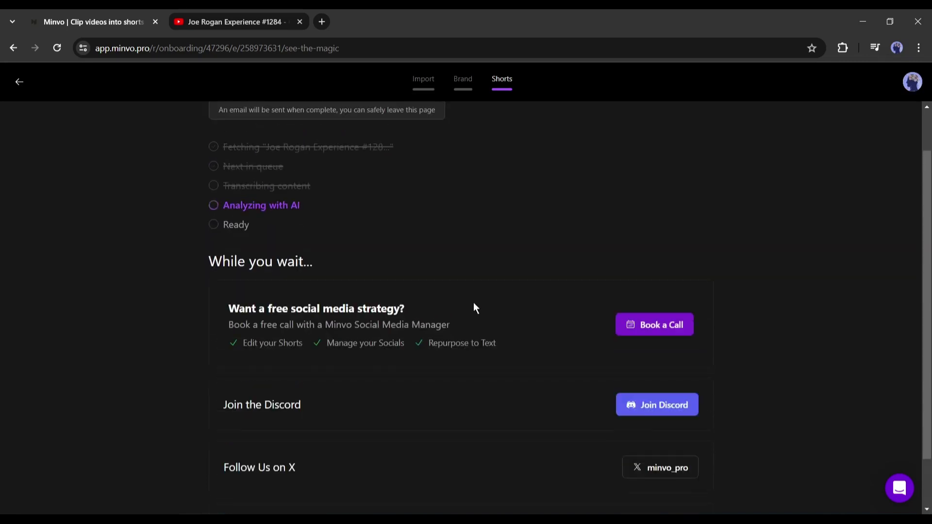
scroll(473, 301, up, 1)
scroll(473, 302, down, 2)
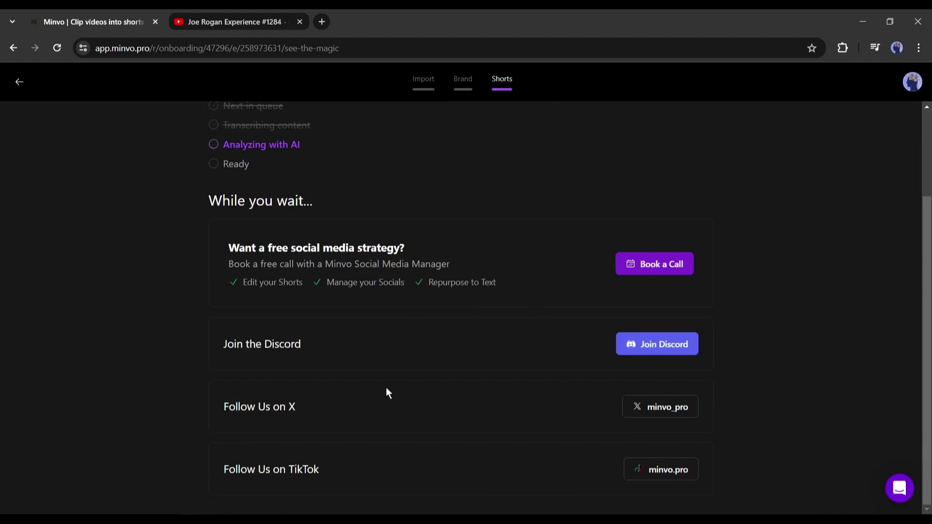
Step: Browse the generated moments and play the Lost Civilization & Ancient Voyages clip
scroll(324, 231, down, 3)
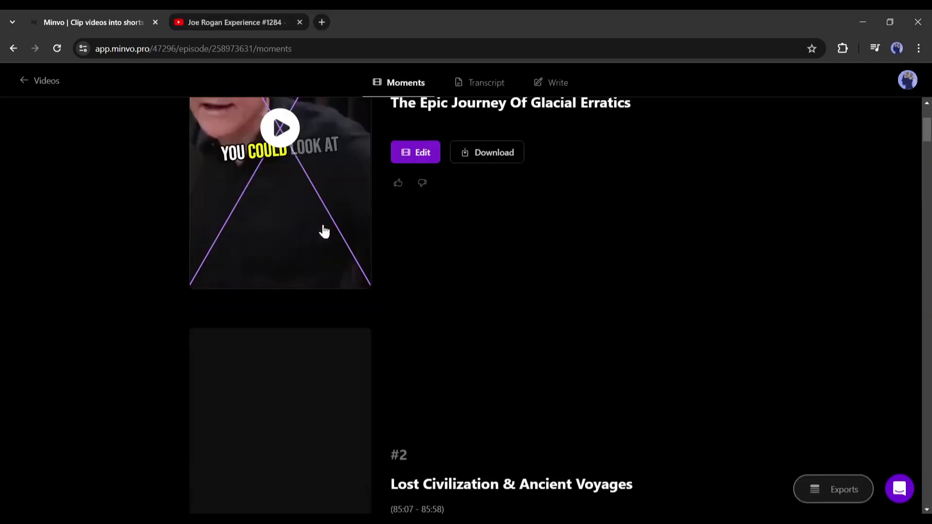
scroll(702, 302, down, 20)
scroll(503, 272, up, 3)
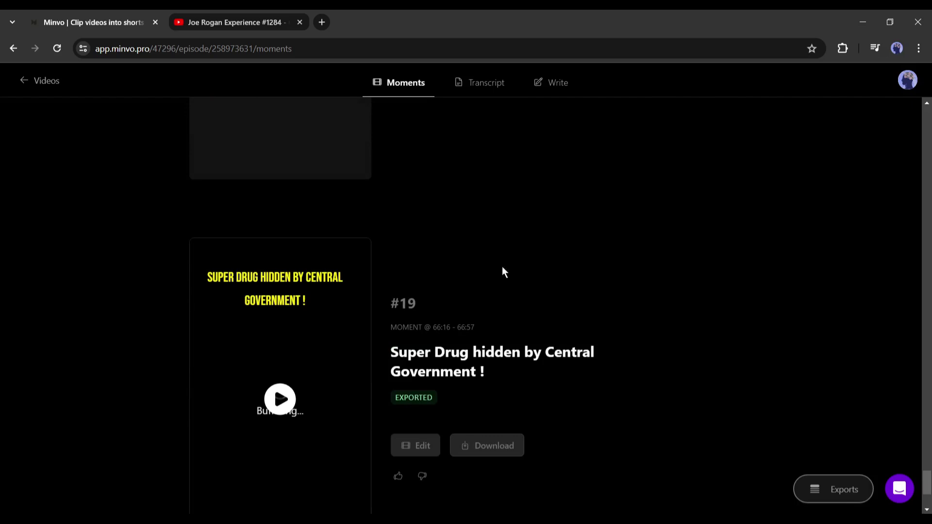
scroll(503, 271, up, 1)
scroll(503, 338, up, 5)
scroll(509, 339, down, 6)
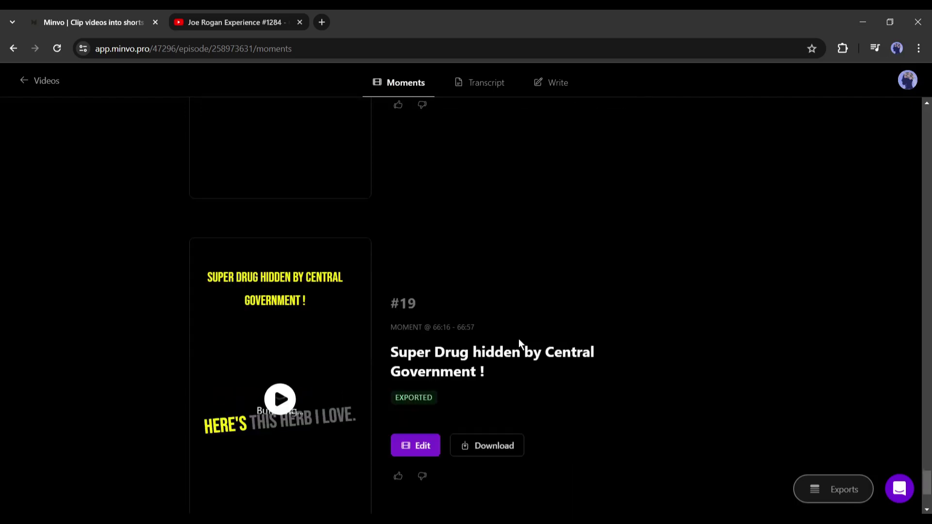
scroll(612, 338, up, 20)
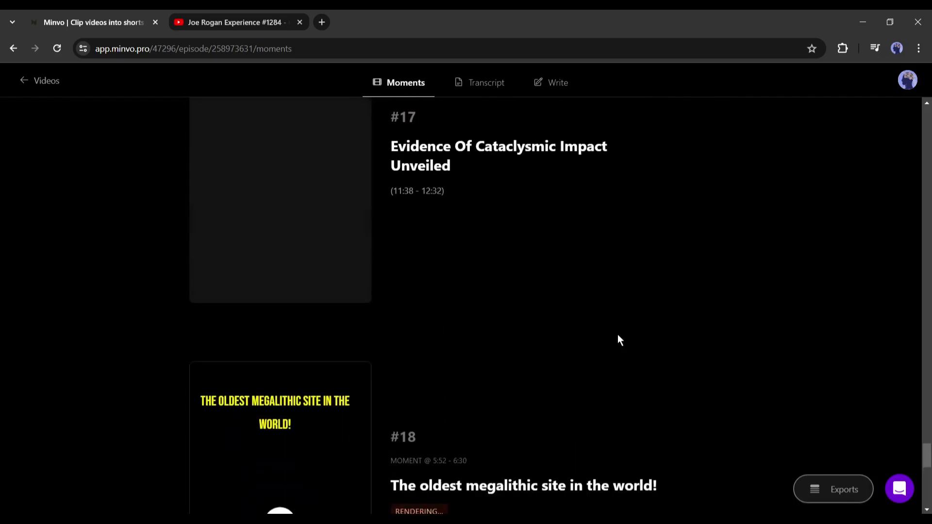
scroll(473, 222, up, 1)
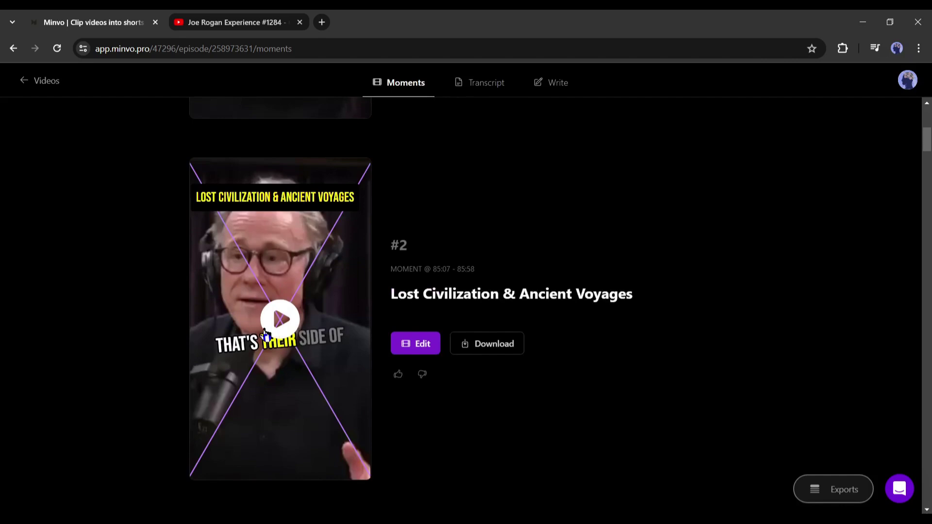
click(265, 333)
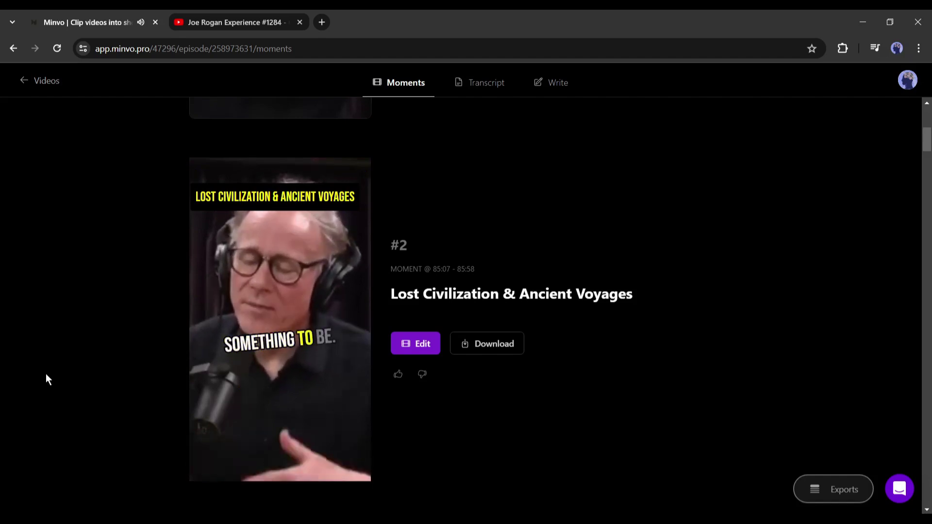
Step: Pause the moment #5 preview and open it in the editor
scroll(213, 404, down, 20)
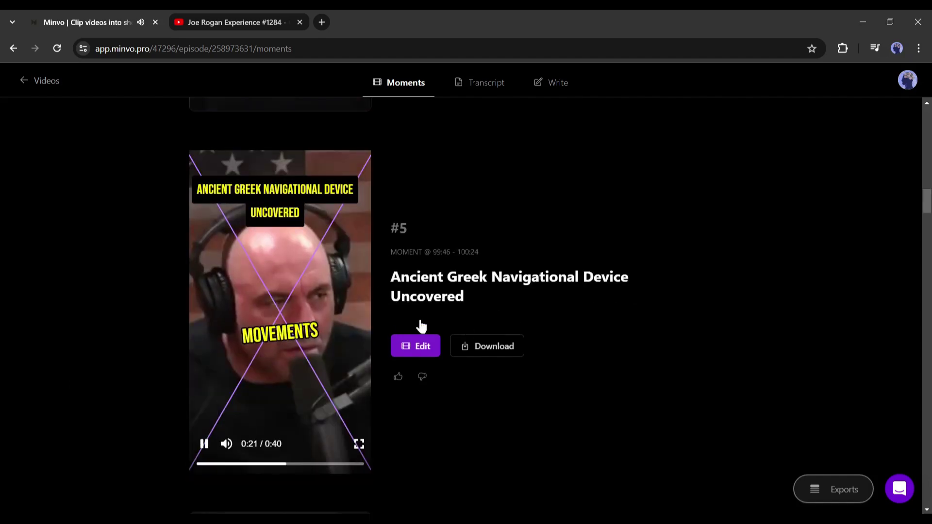
click(204, 445)
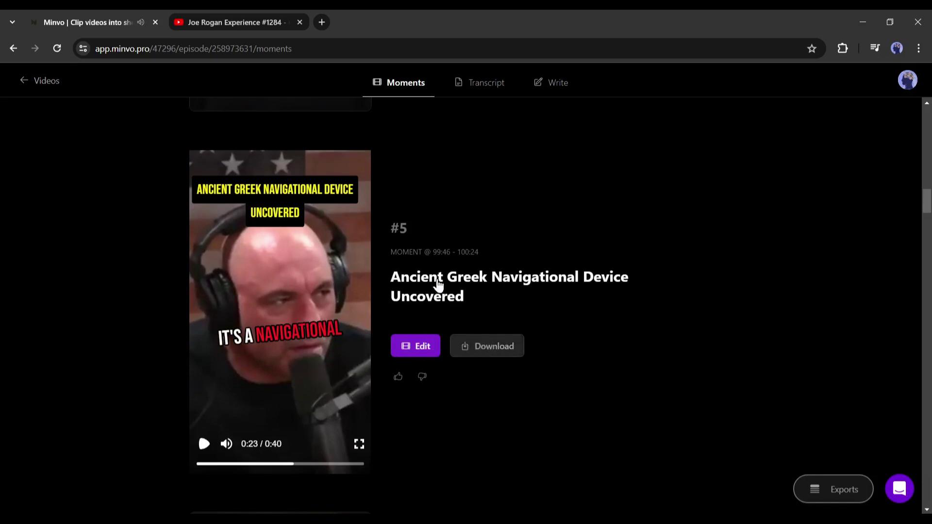
click(408, 345)
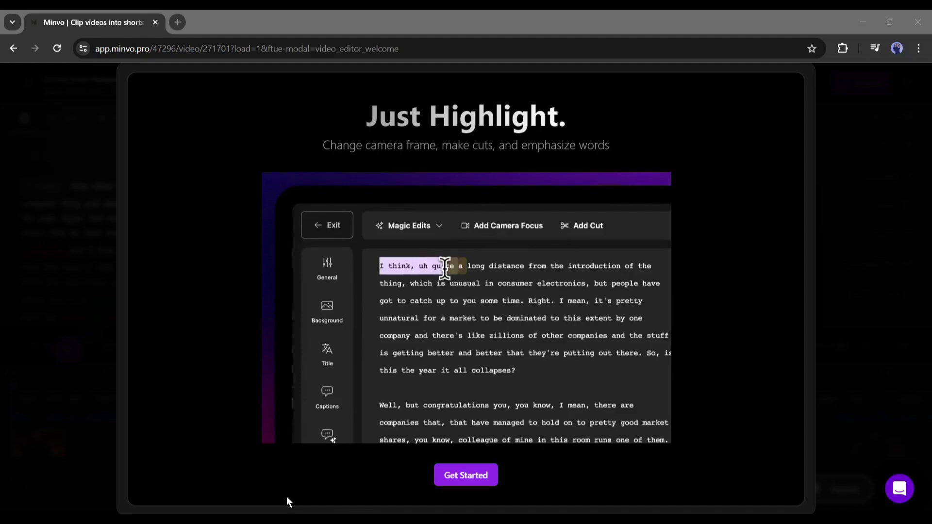
Step: Dismiss the welcome screen and tutorial tips, then jump playback to the transcript word 'that'
click(468, 475)
click(394, 284)
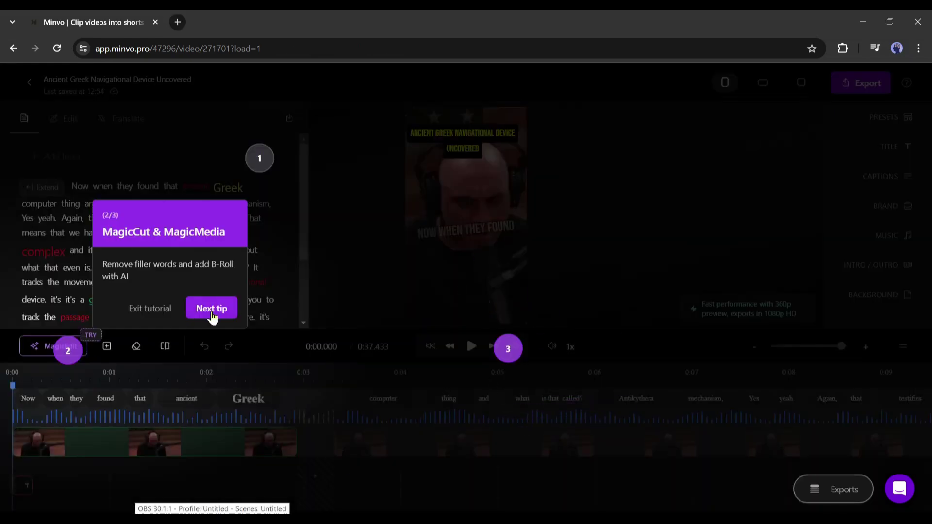
click(212, 309)
click(554, 473)
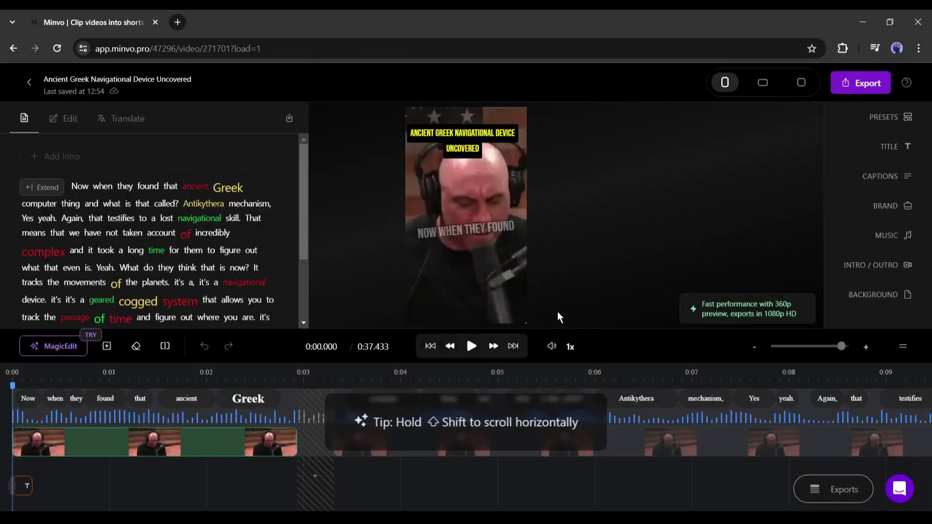
click(143, 200)
Step: Extend the moment to run from 'I would not seek to claim' to 'two thousand plus' (1:02.633)
scroll(145, 262, down, 3)
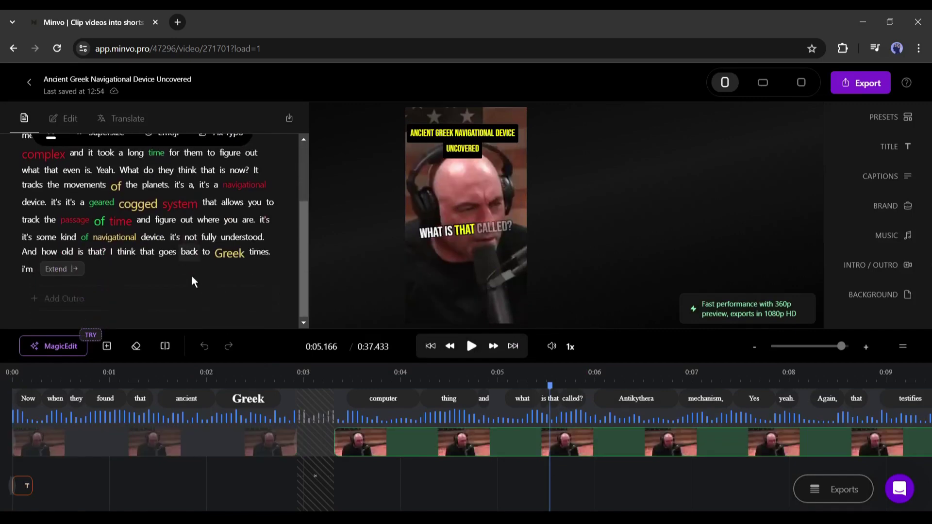
scroll(138, 274, up, 3)
click(89, 259)
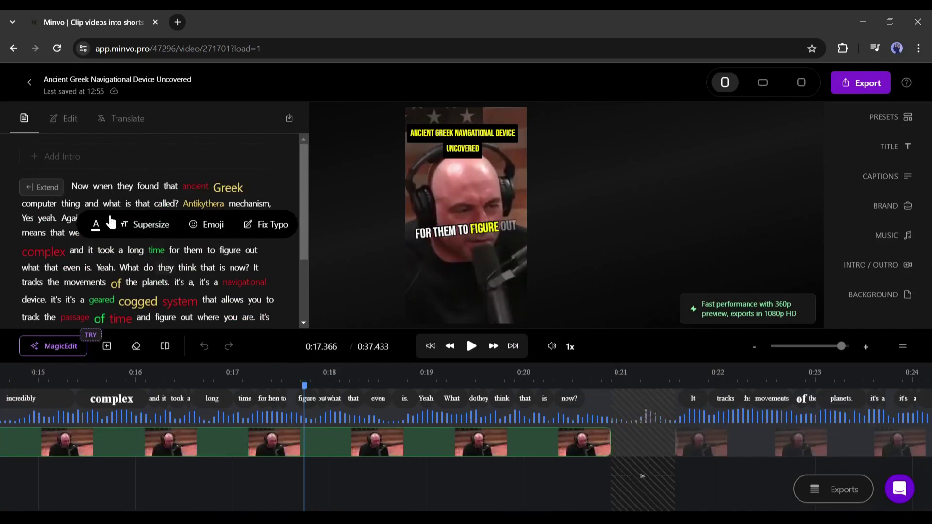
scroll(57, 277, down, 2)
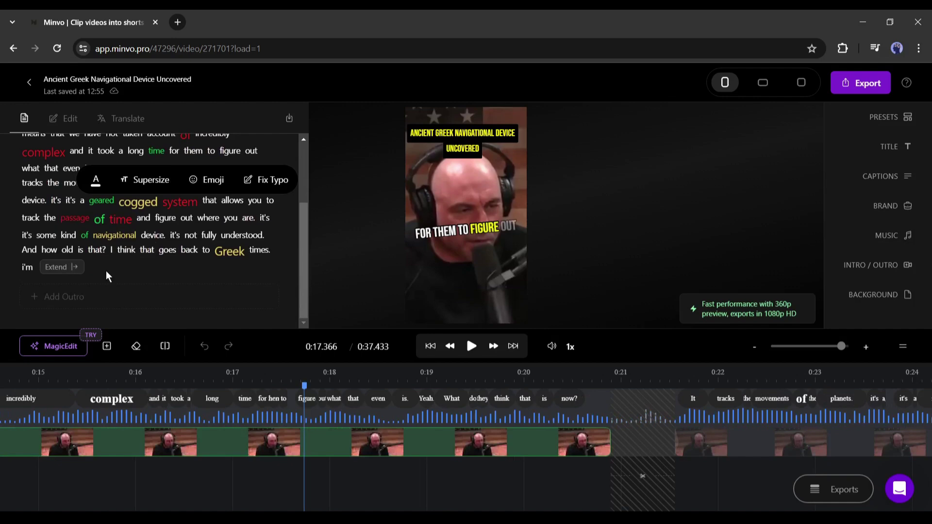
scroll(107, 276, up, 2)
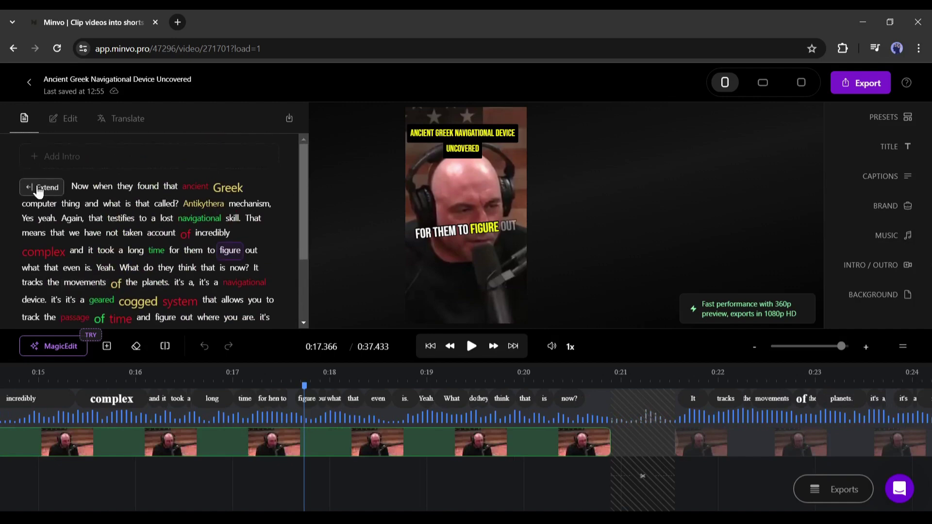
click(42, 185)
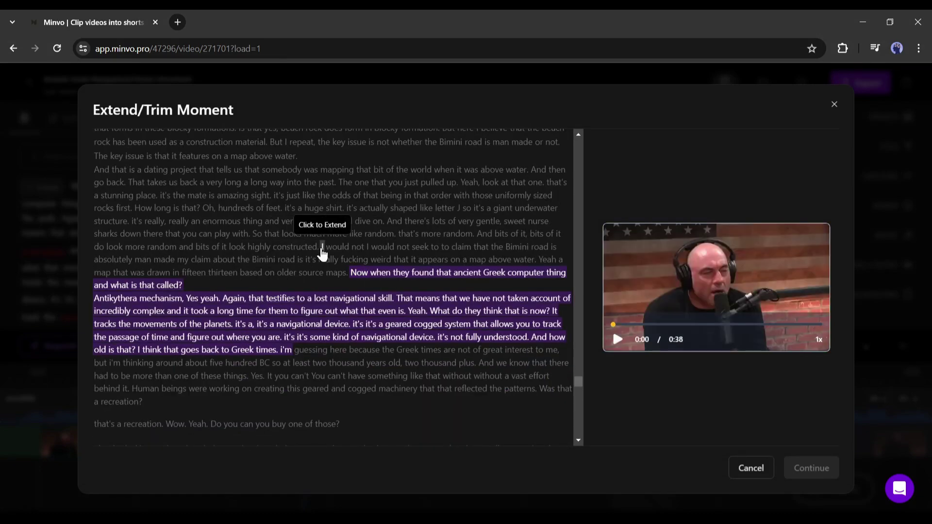
click(322, 248)
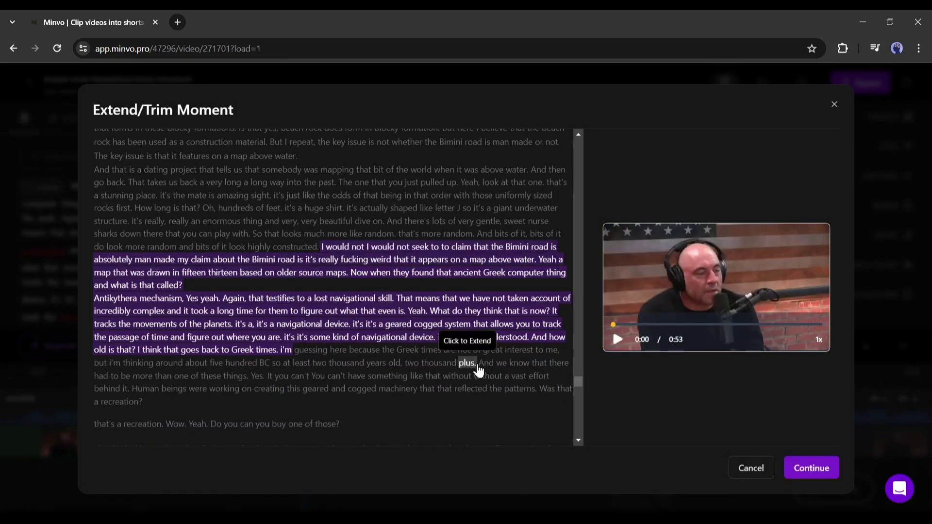
click(477, 367)
click(802, 469)
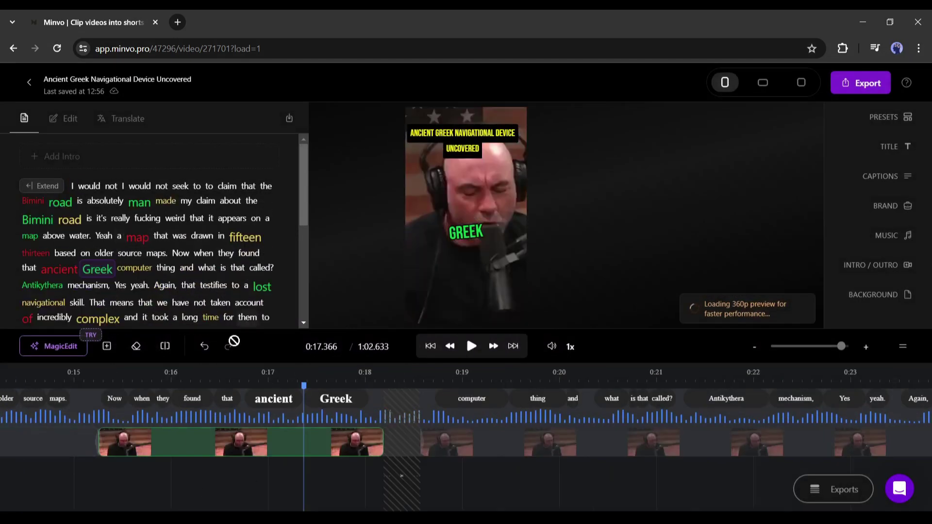
Step: Overlay the Old Computer GIF on the words 'computer thing and what is that called?'
scroll(155, 222, down, 5)
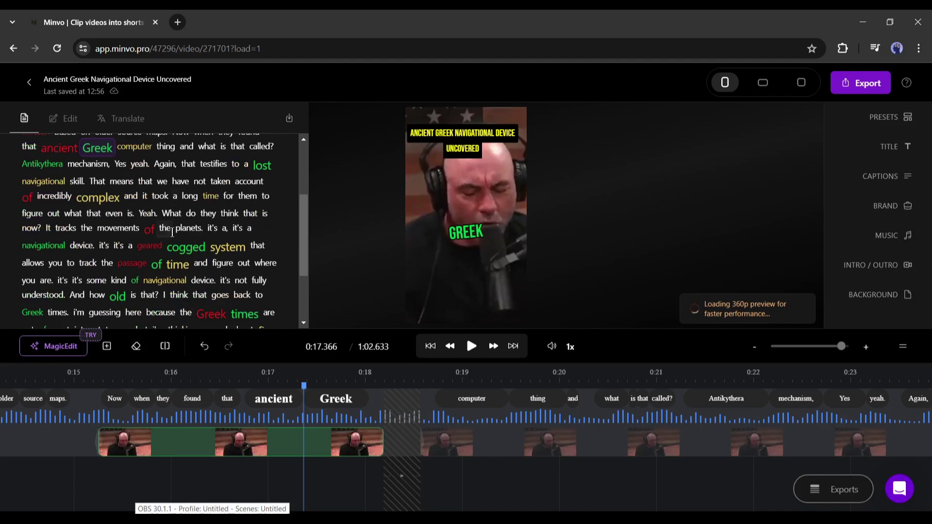
scroll(221, 214, up, 4)
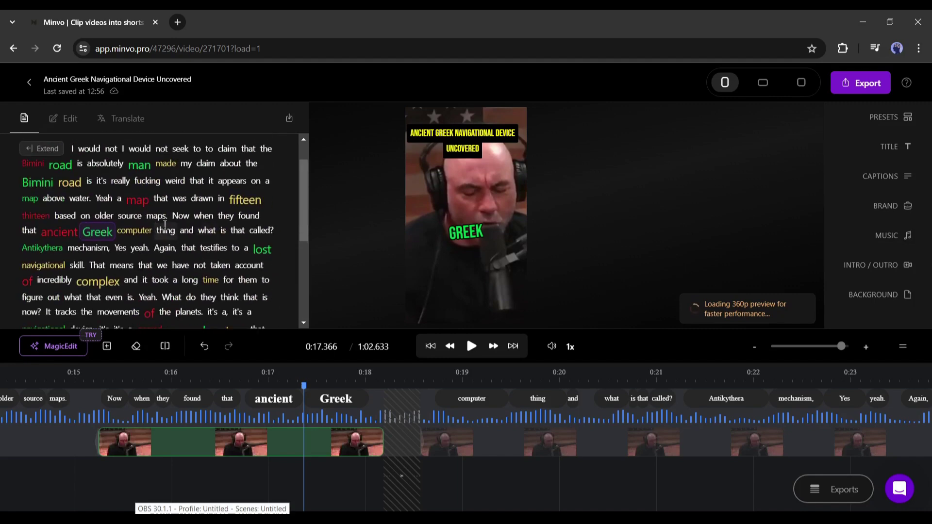
scroll(165, 228, up, 1)
click(498, 385)
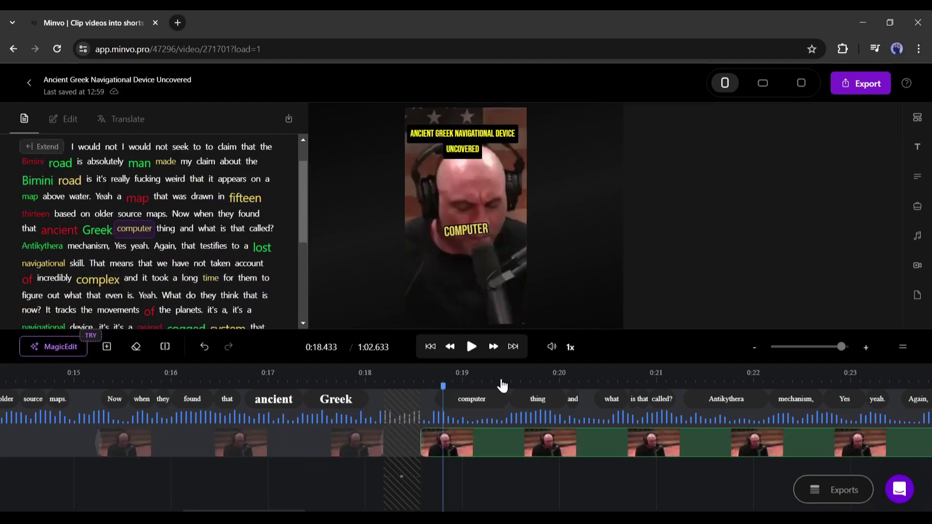
drag(498, 385, 470, 384)
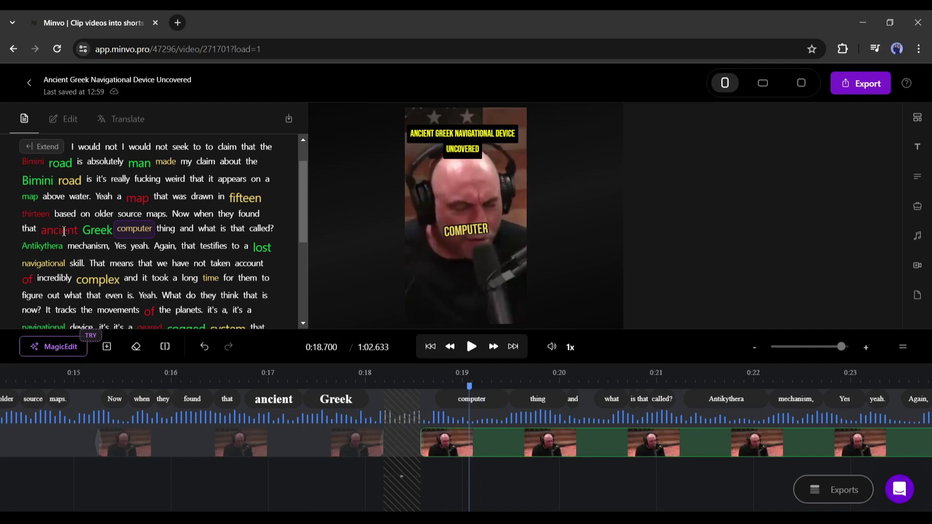
drag(112, 229, 268, 231)
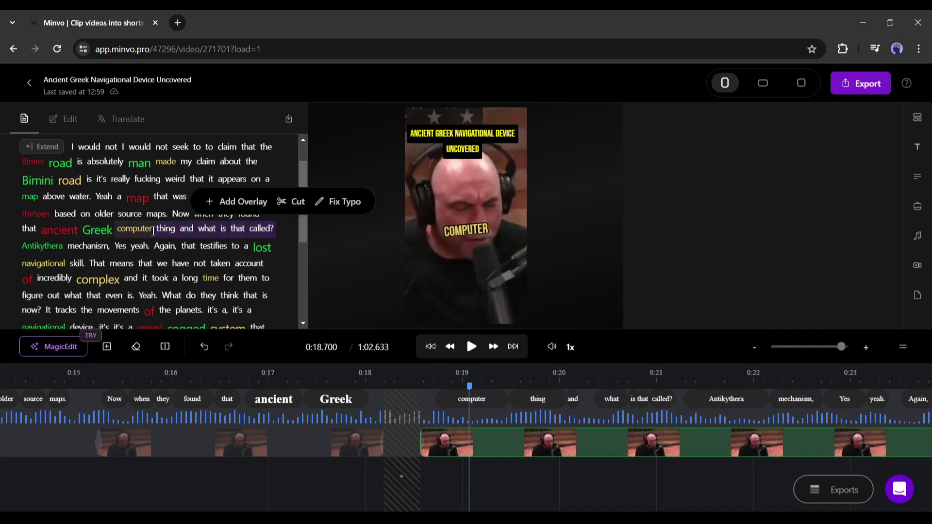
click(243, 204)
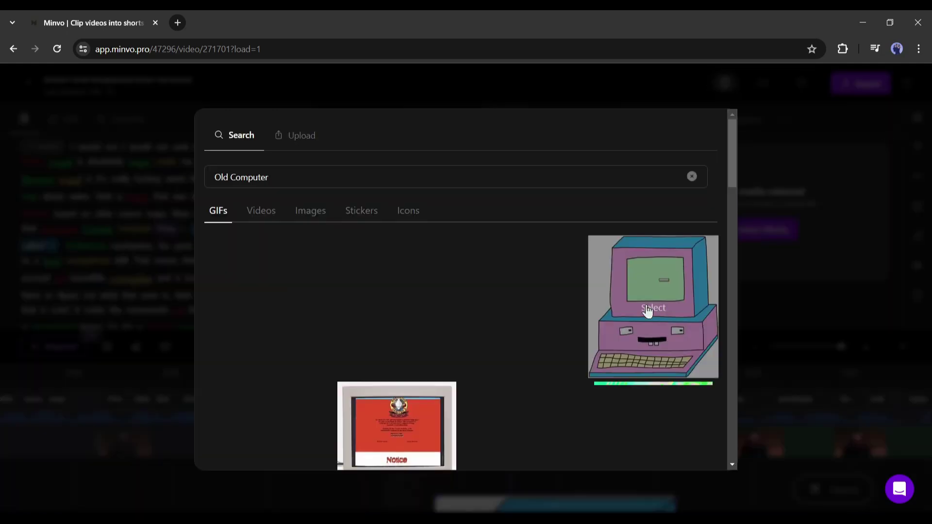
click(628, 293)
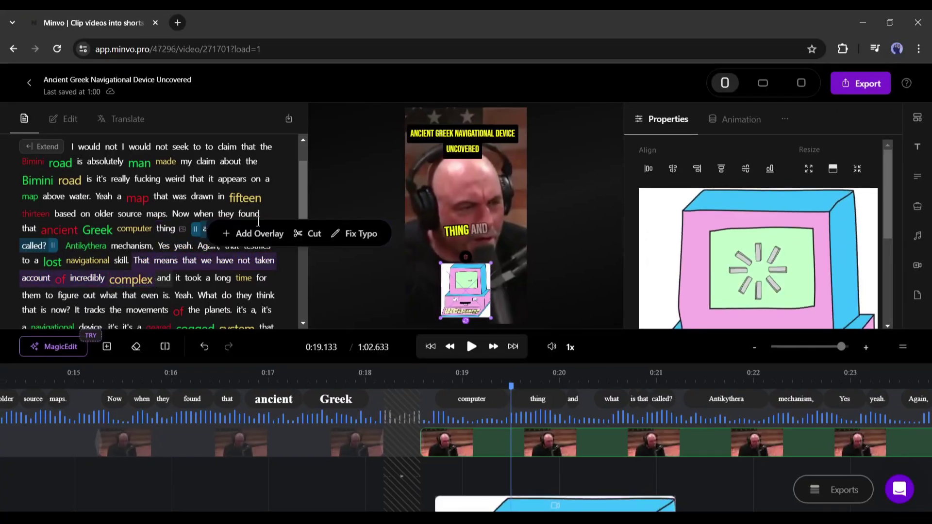
click(352, 240)
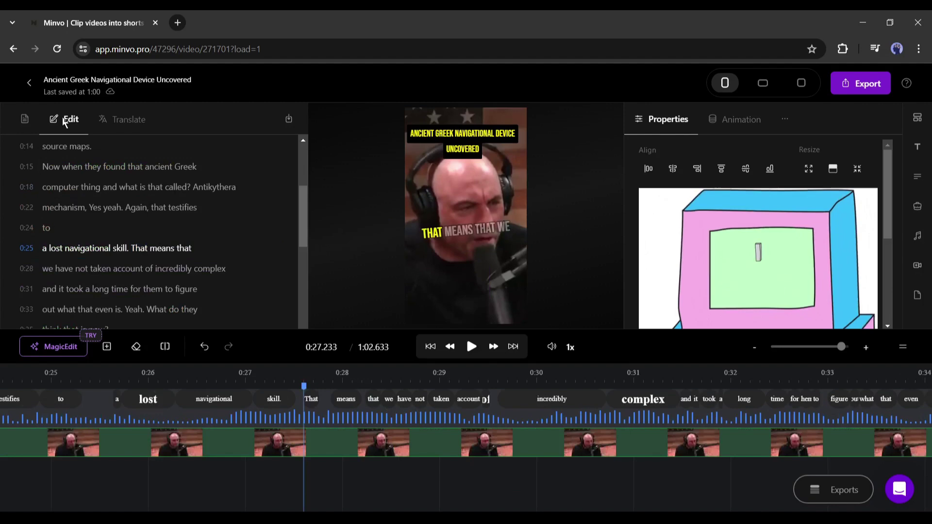
Step: Open the caption Translate panel and browse the languages, showing French and Polish beside English
scroll(118, 247, down, 7)
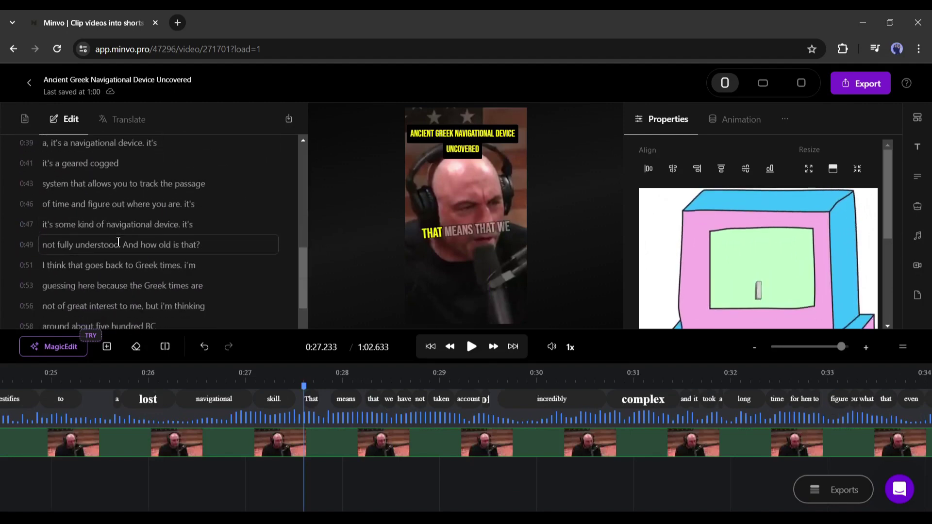
scroll(109, 255, up, 10)
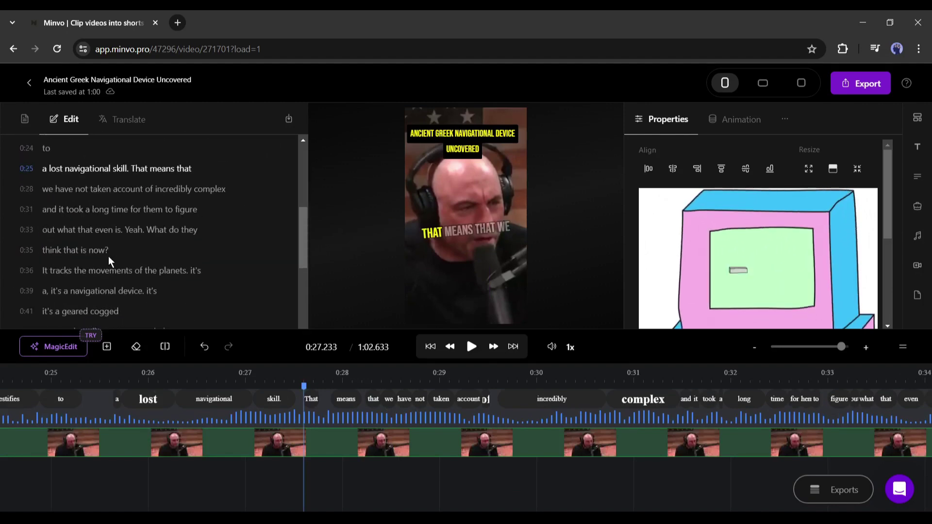
click(118, 118)
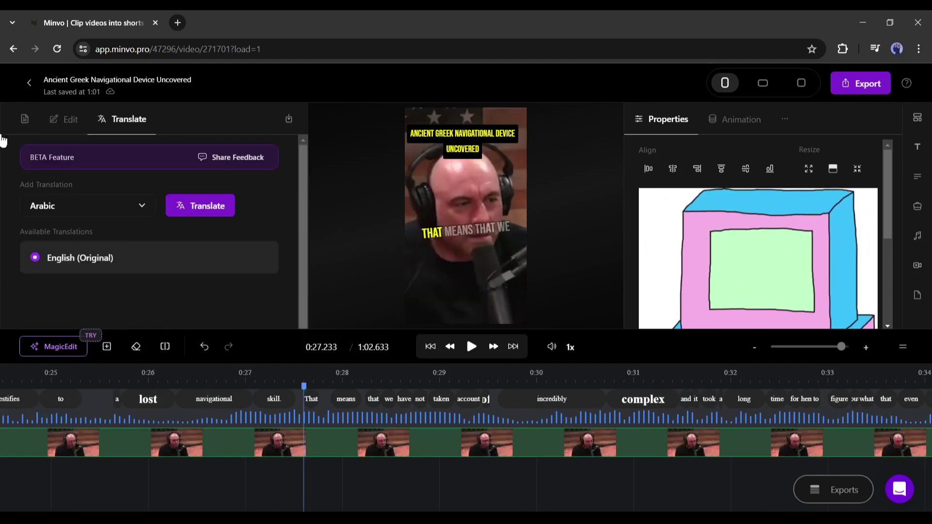
click(104, 209)
scroll(129, 316, down, 3)
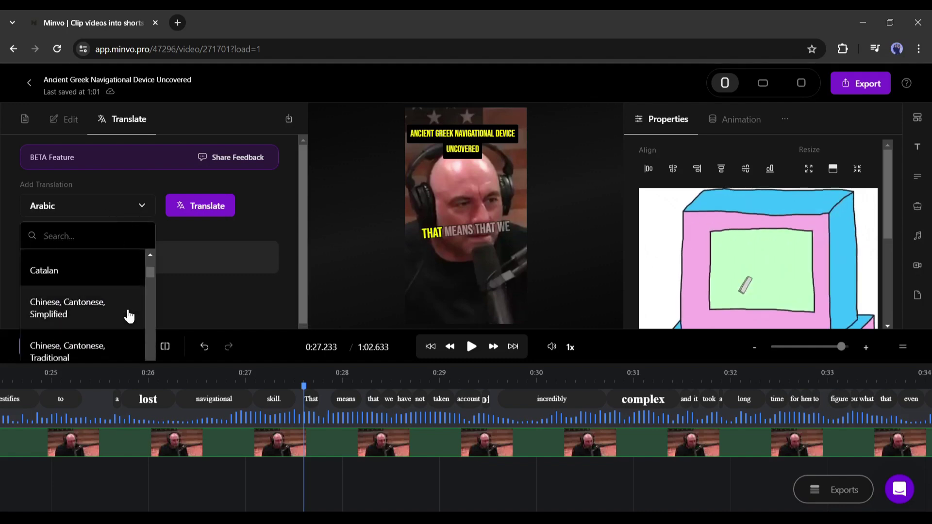
scroll(127, 316, down, 5)
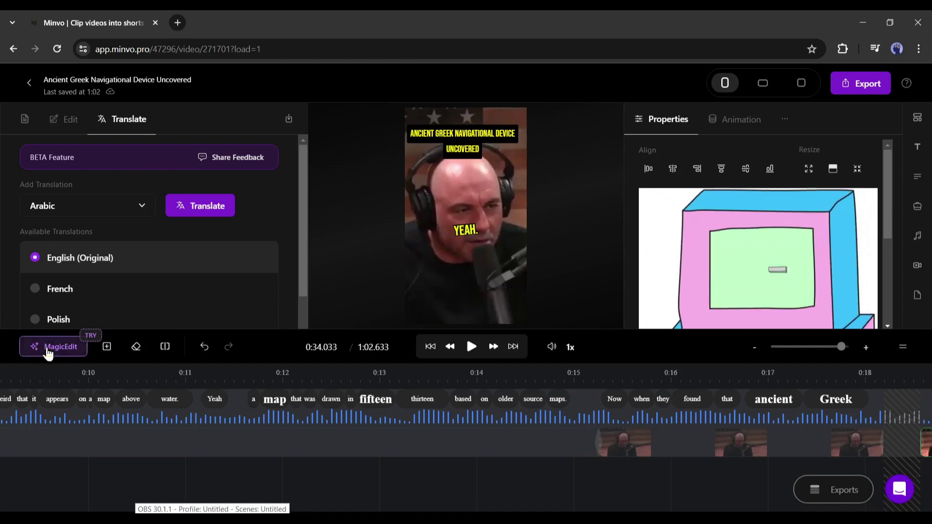
Step: Apply MagicEdit's MagicFrame to auto-frame the 1:03.666 clip on the speakers
click(48, 347)
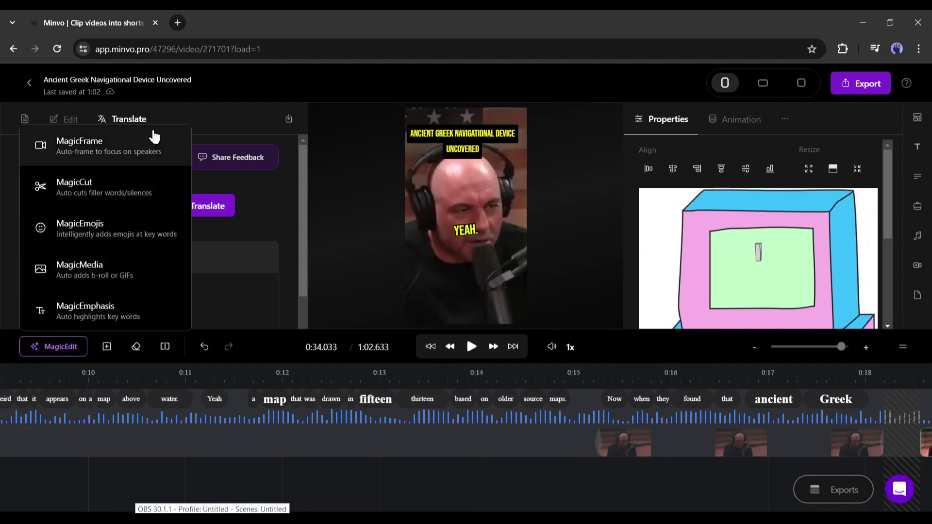
click(113, 154)
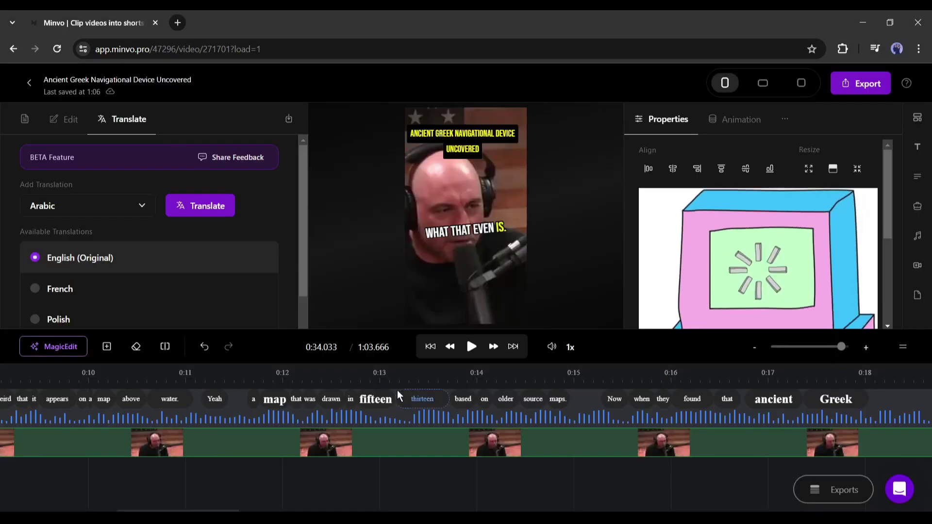
click(397, 389)
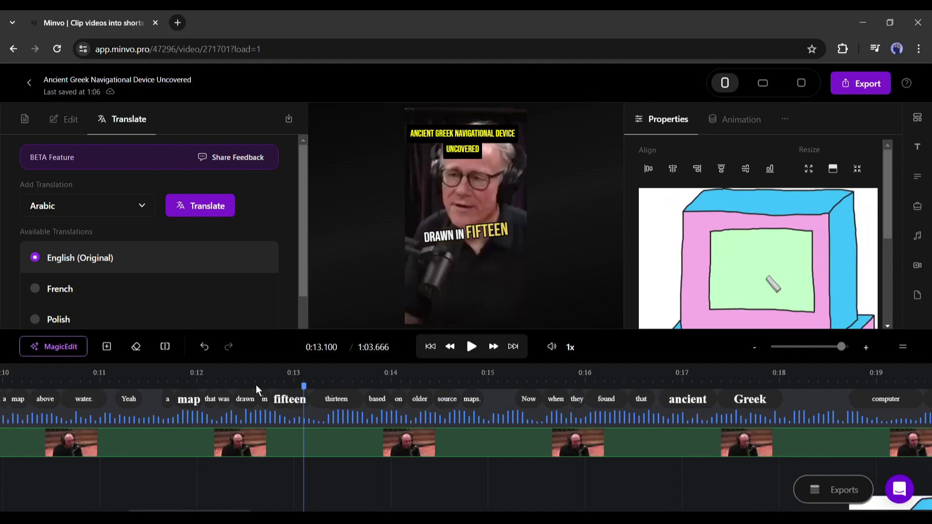
click(46, 353)
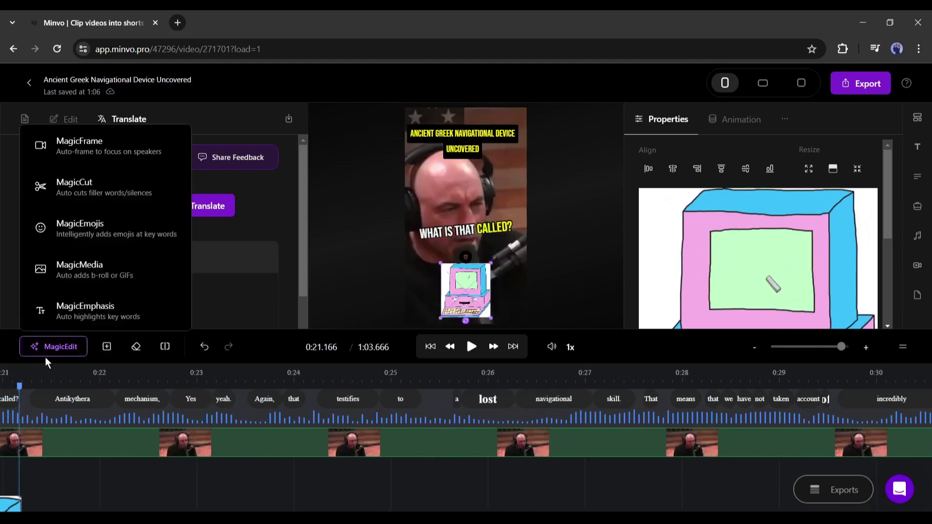
Step: Run MagicCut with repeated-word removal and confirm all 7 cuts, trimming the clip to 0:58.966
click(115, 196)
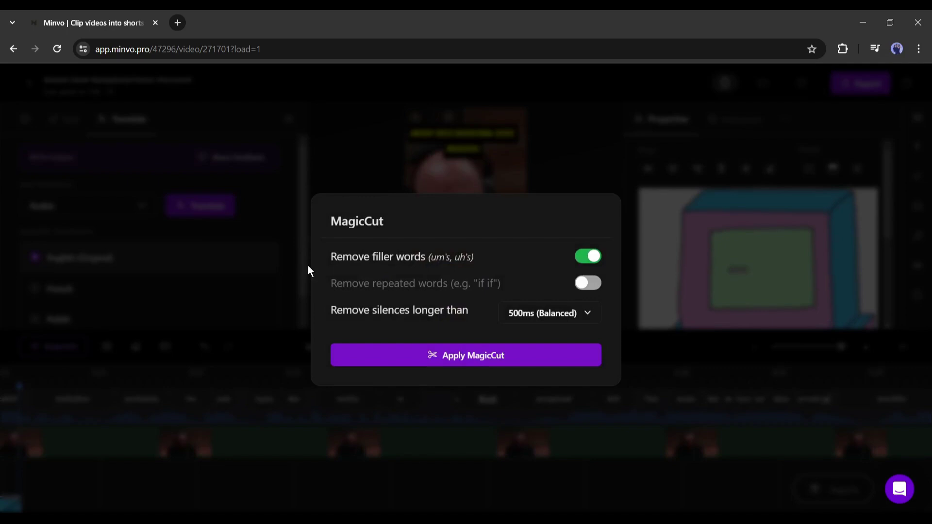
drag(474, 257, 337, 256)
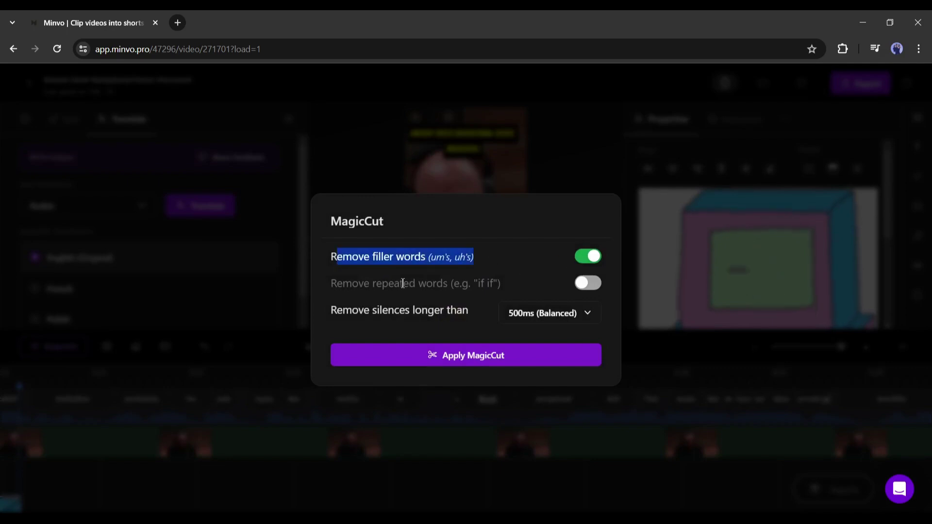
drag(604, 288, 598, 288)
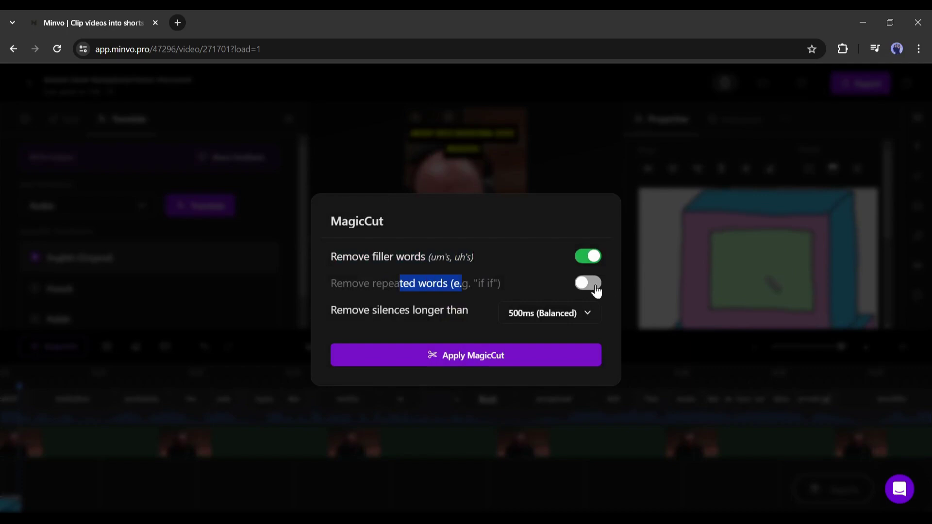
click(599, 286)
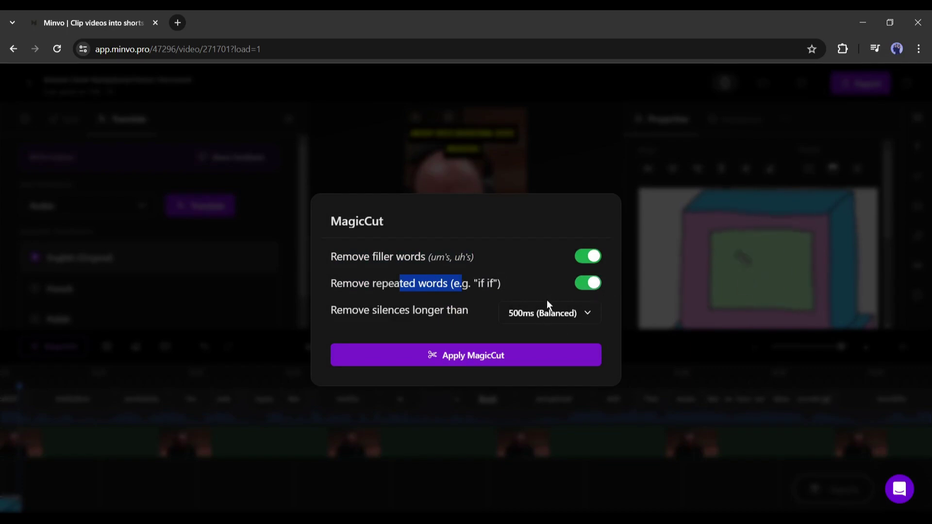
click(487, 359)
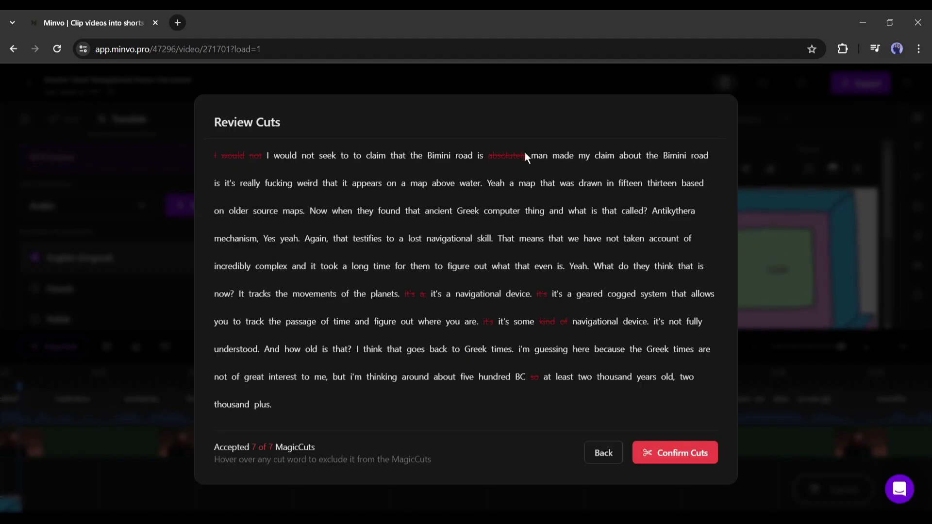
click(674, 456)
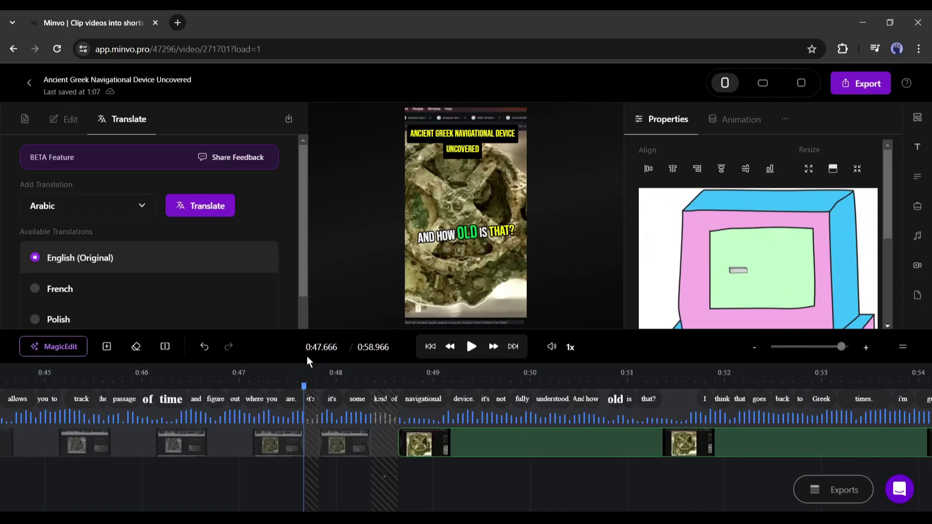
Step: Jump the playhead around the clip, ending back at 0:41.866
click(357, 399)
click(473, 399)
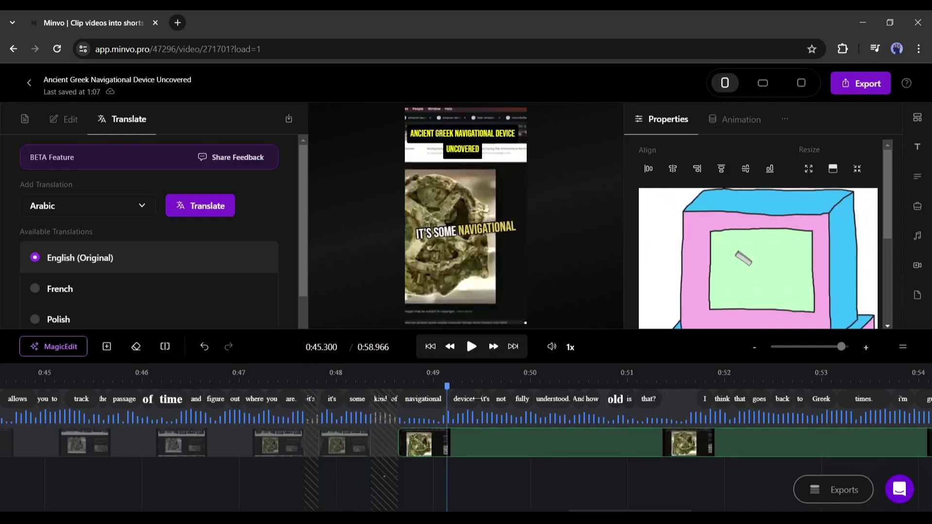
click(47, 399)
Step: Add automatic emojis above the captions
click(56, 348)
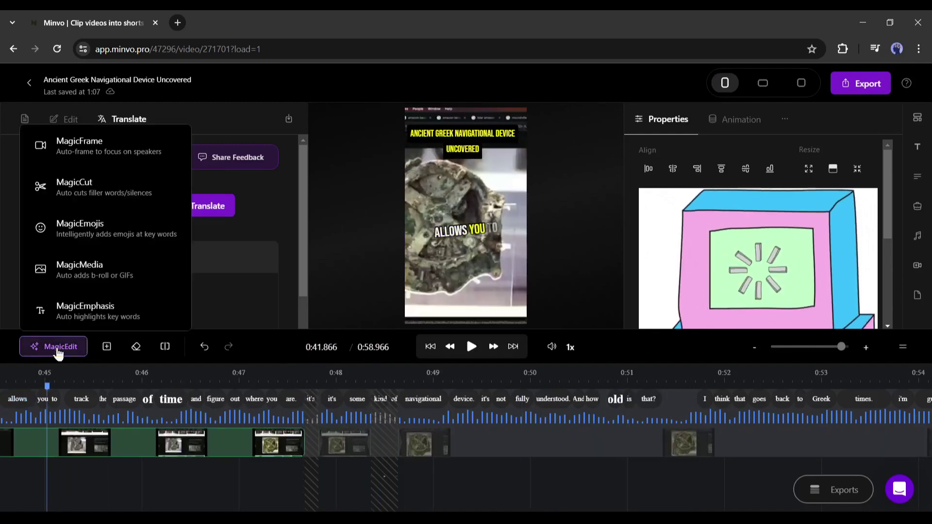
click(107, 230)
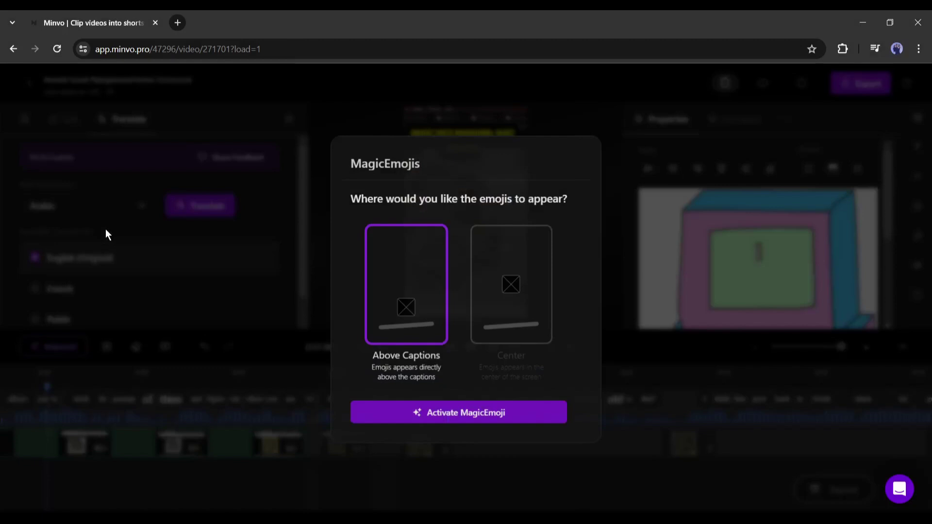
click(426, 414)
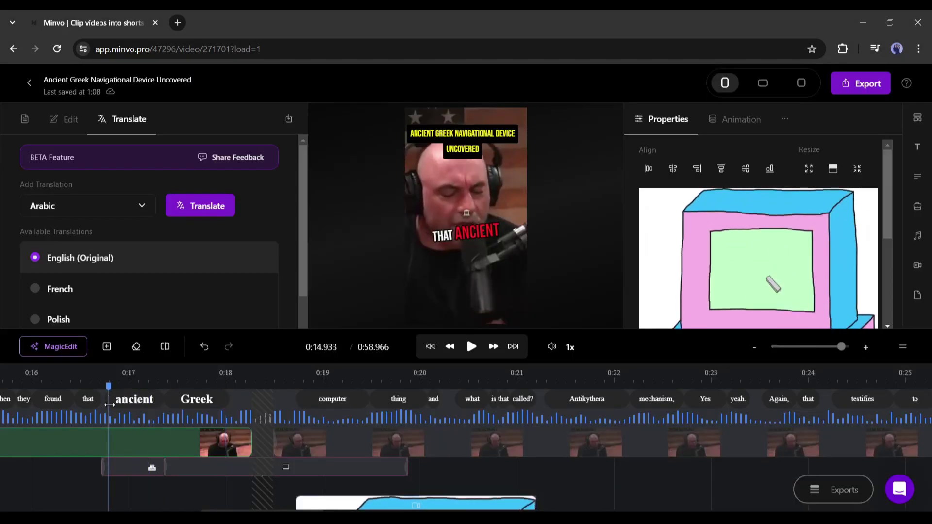
Step: Insert automatic full-screen stock video b-roll, then move playback to about 0:25
click(51, 354)
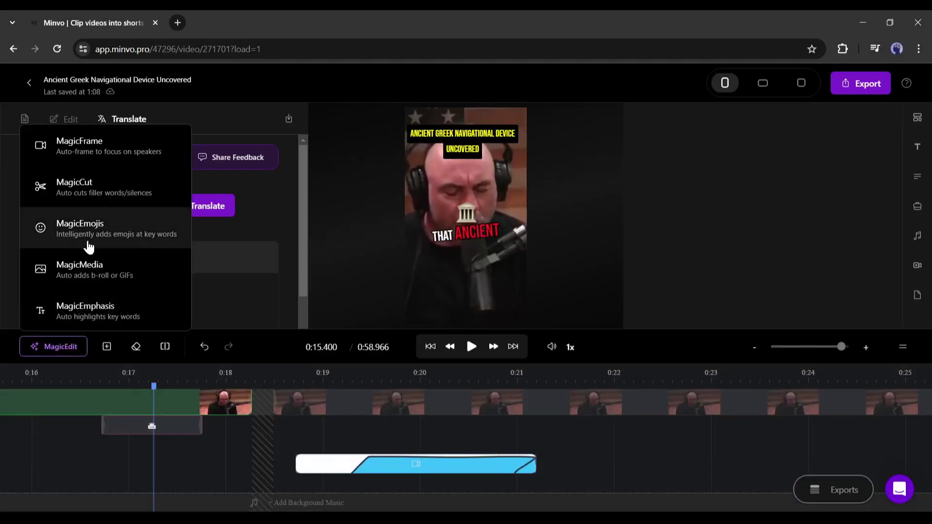
click(104, 275)
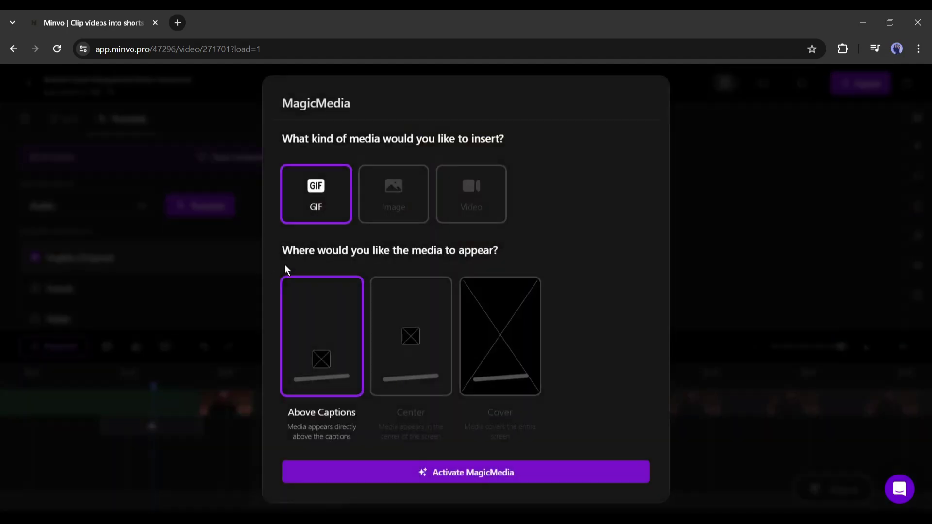
click(396, 204)
click(478, 210)
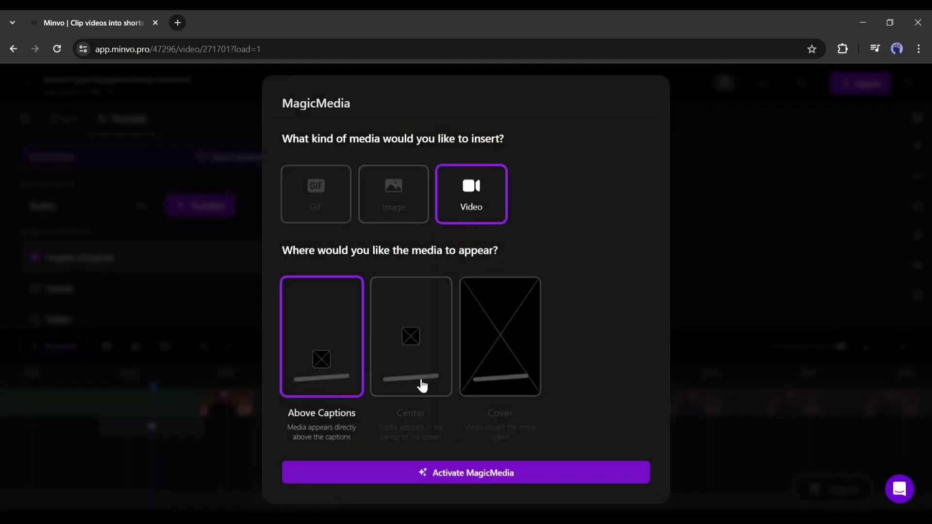
click(537, 353)
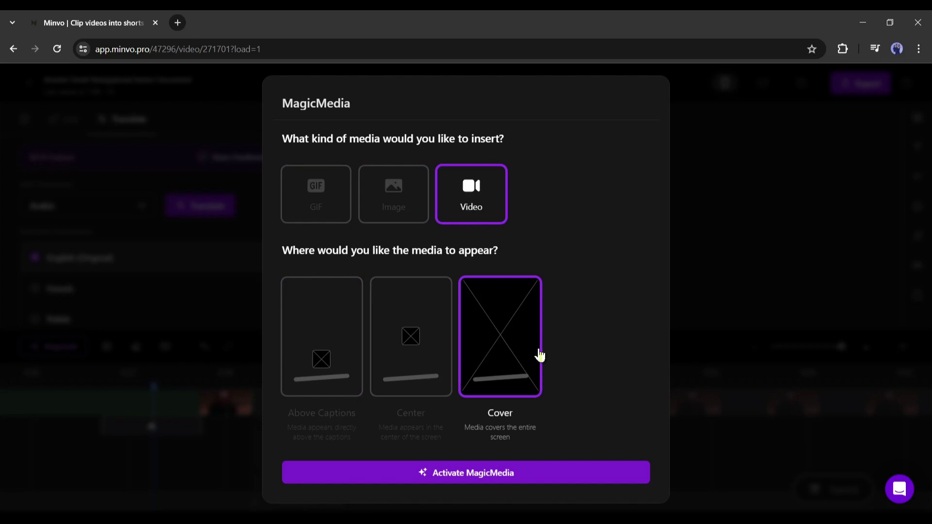
click(476, 478)
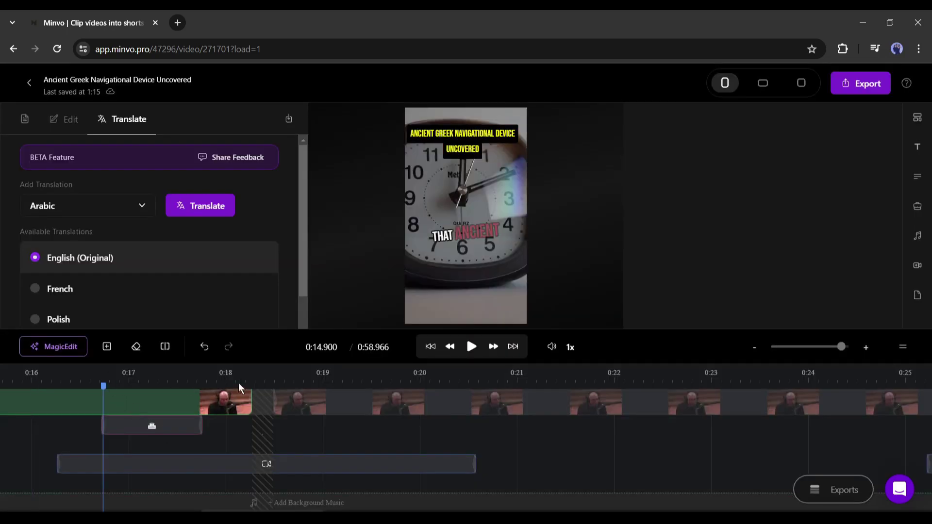
click(245, 381)
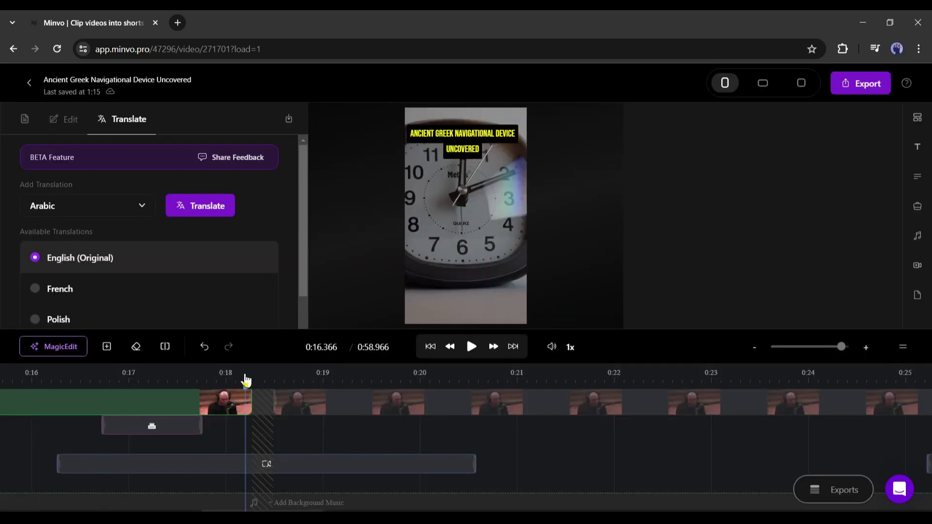
click(425, 377)
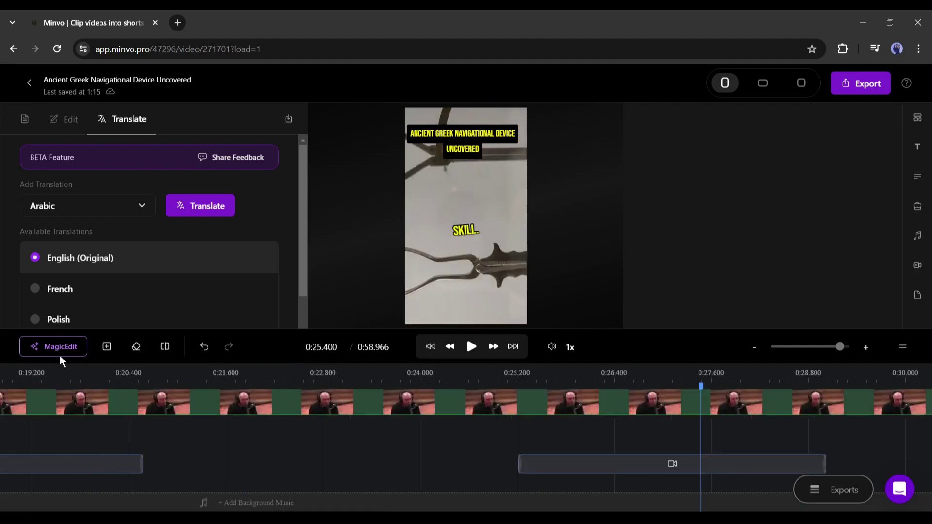
Step: Apply MagicEmphasis to highlight caption key words, then review the captions at 0:15.333
click(51, 349)
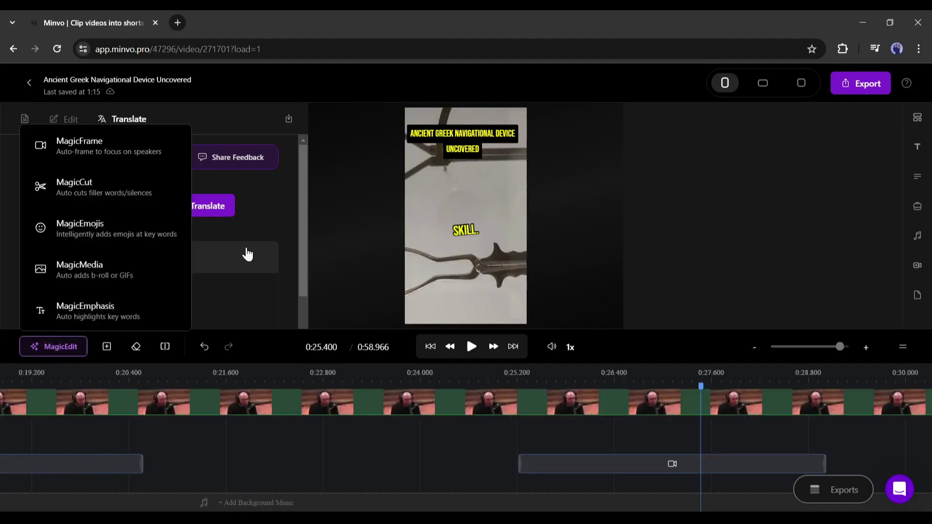
click(80, 313)
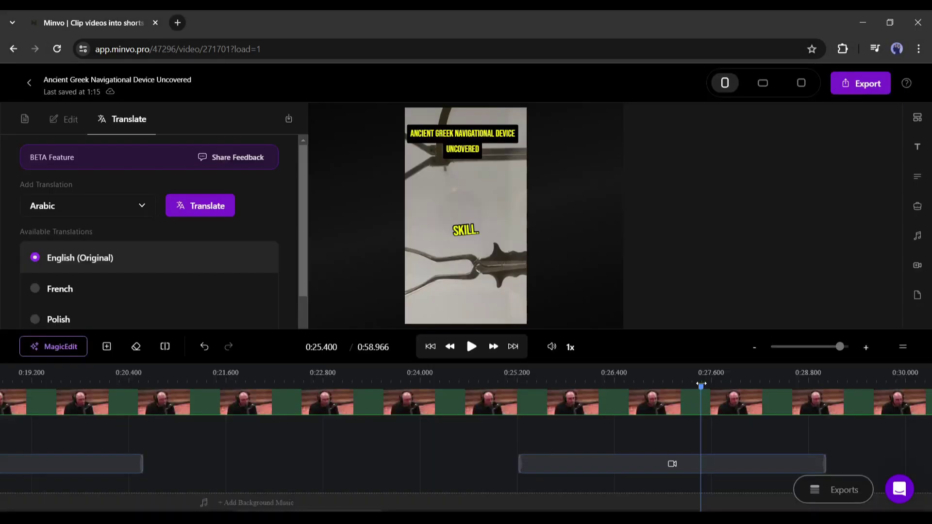
drag(700, 384, 430, 385)
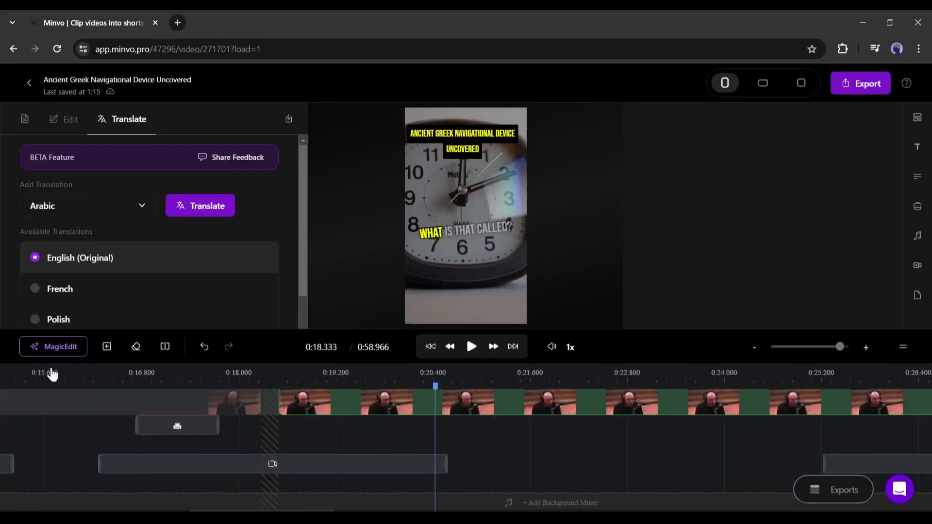
drag(113, 382, 3, 384)
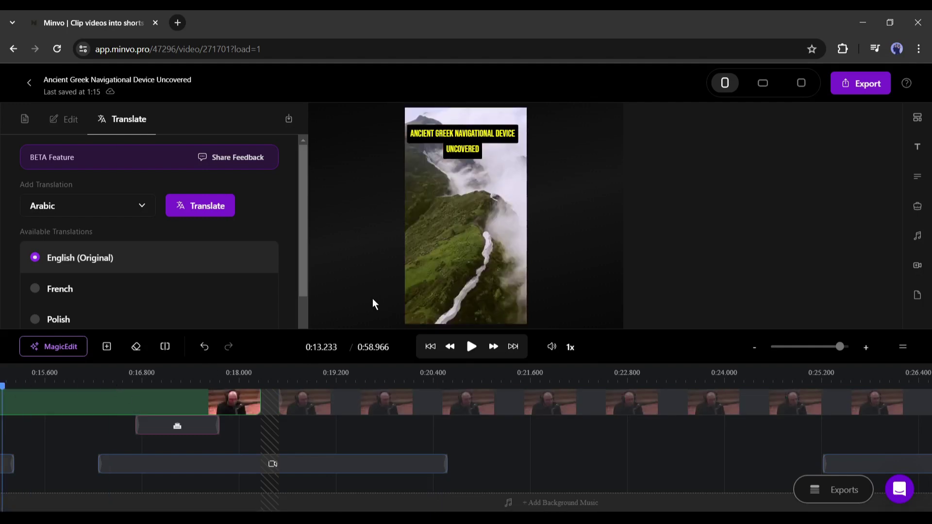
click(174, 378)
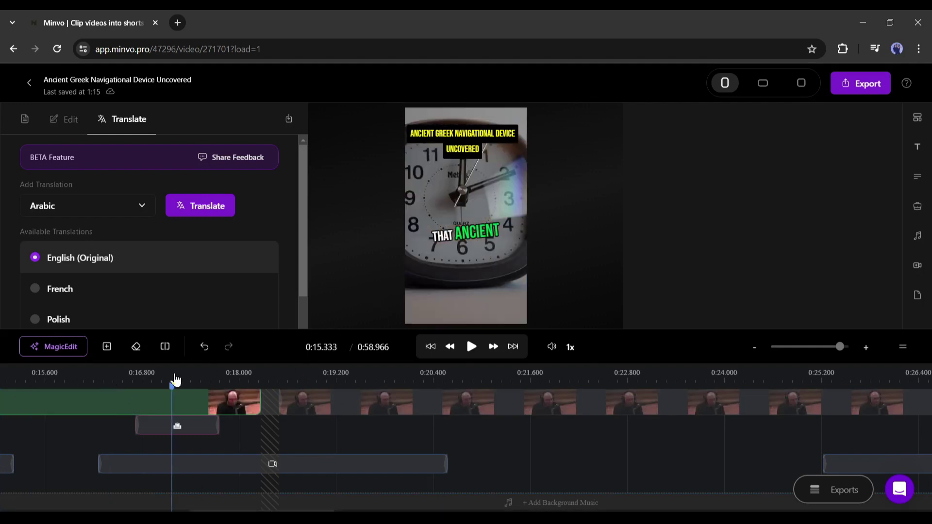
Step: Split the clip at 0:19.166 and about 0:22, and delete the section between
drag(215, 385, 499, 385)
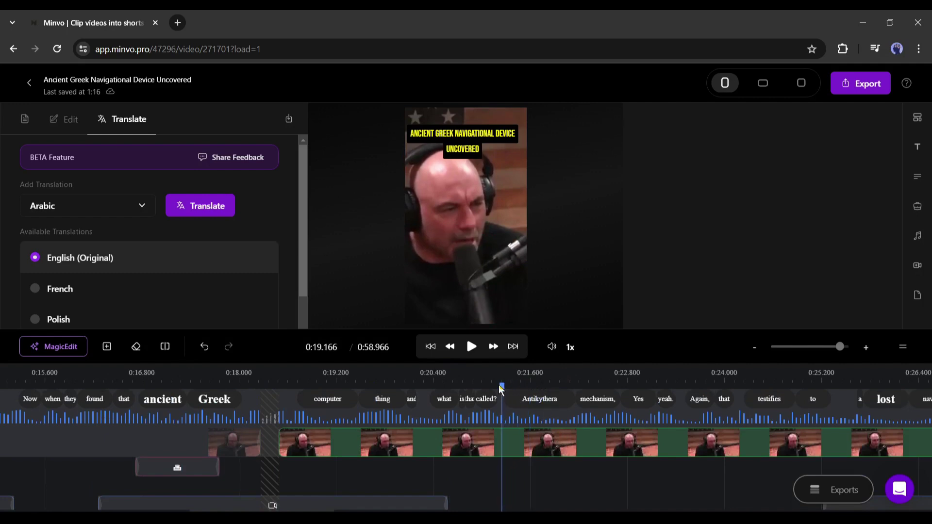
click(165, 347)
drag(502, 386, 739, 386)
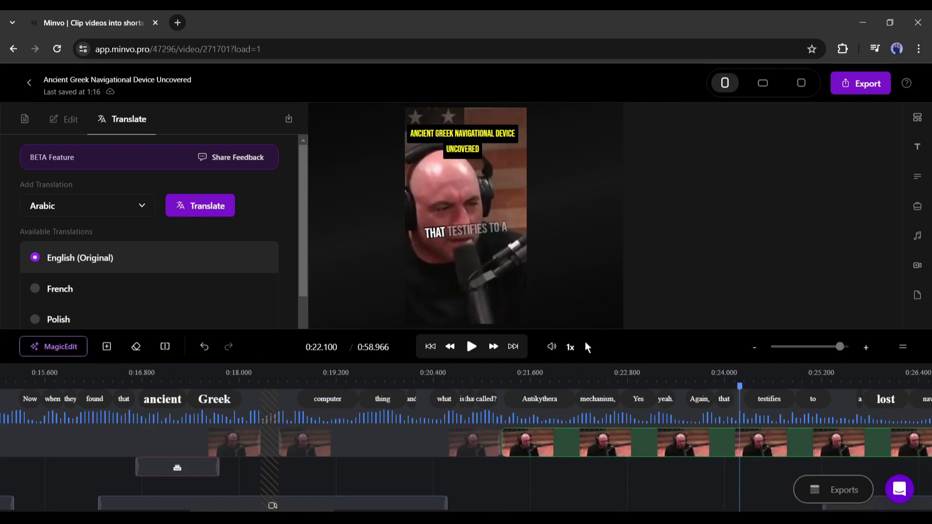
click(166, 348)
right_click(624, 444)
click(652, 426)
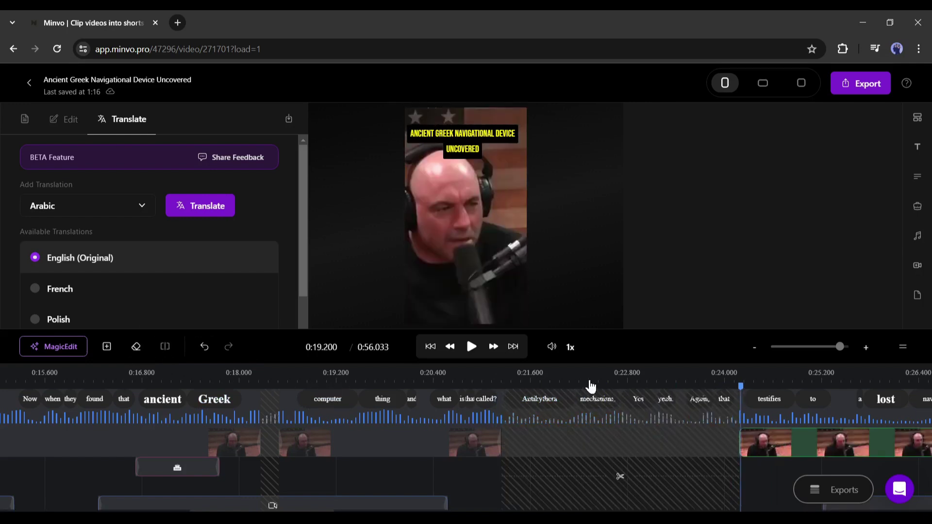
Step: Undo the deletion and briefly play the restored clip
key(ctrl+z)
key(space)
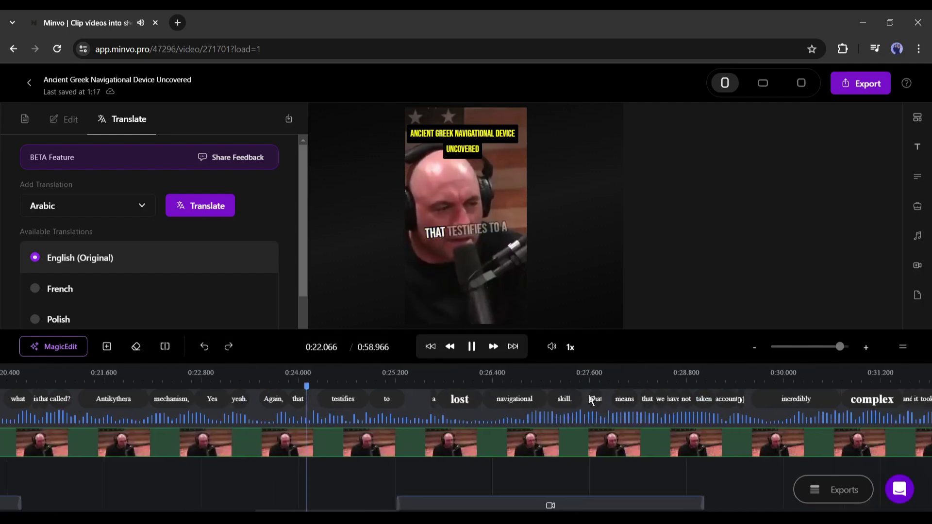
key(space)
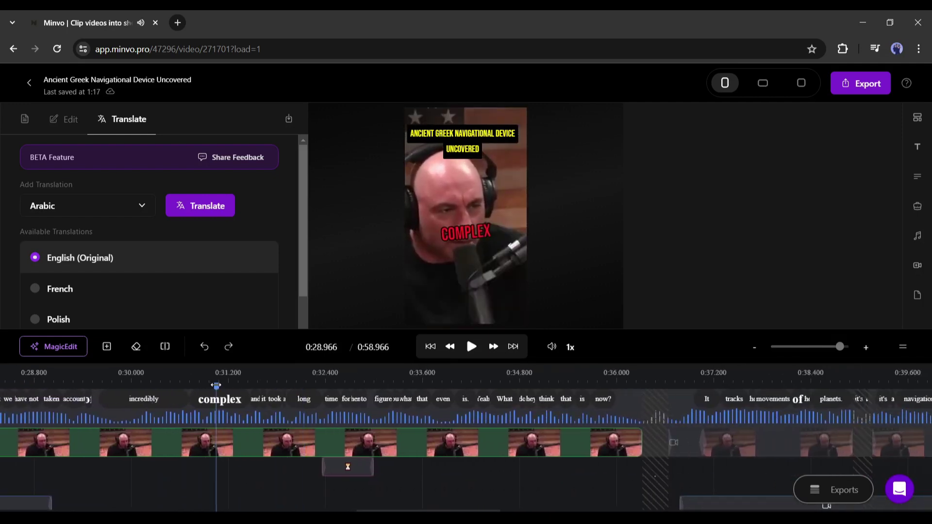
Step: Reposition the crop on the 0:32 clip to frame the speaker and check it
click(568, 444)
click(568, 444)
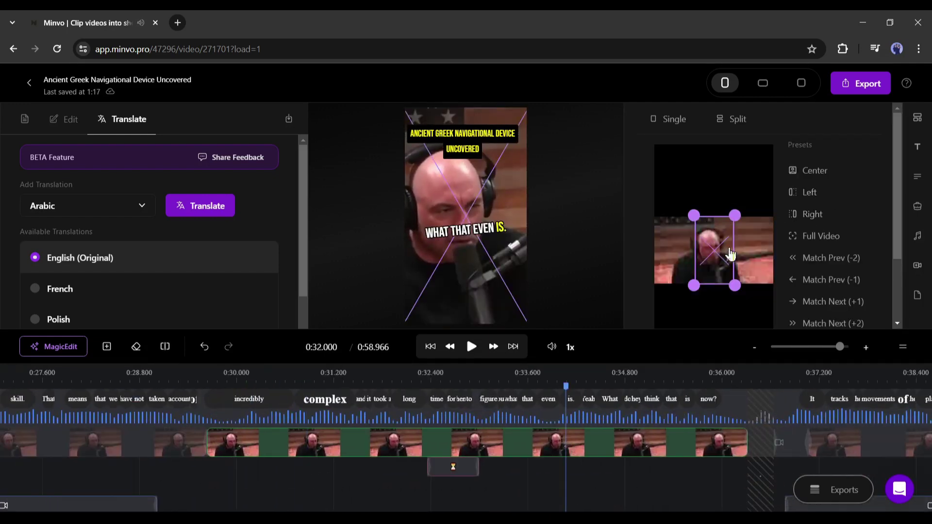
mouse_move(713, 250)
mouse_down()
mouse_move(674, 261)
mouse_move(720, 262)
mouse_move(707, 249)
mouse_up()
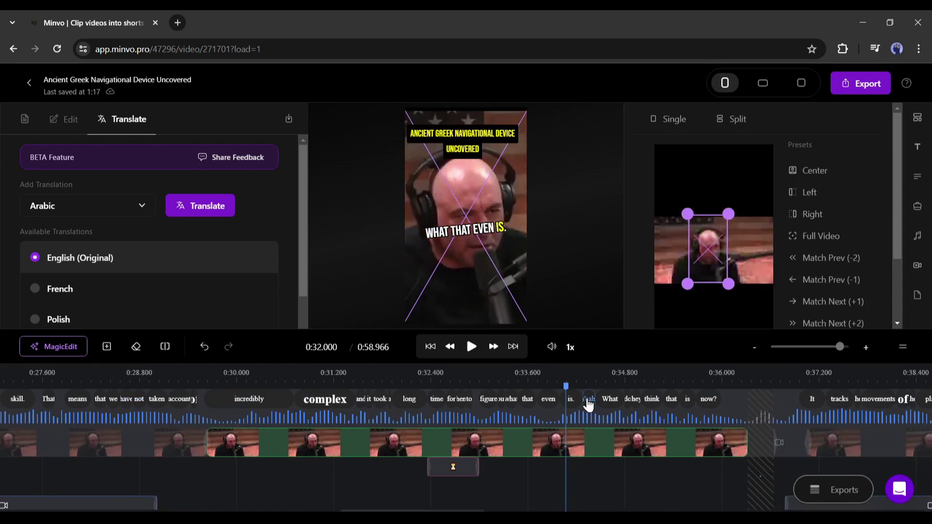
drag(566, 386, 674, 387)
Step: Try the split-screen layout and landscape and square formats, then return to portrait
click(736, 122)
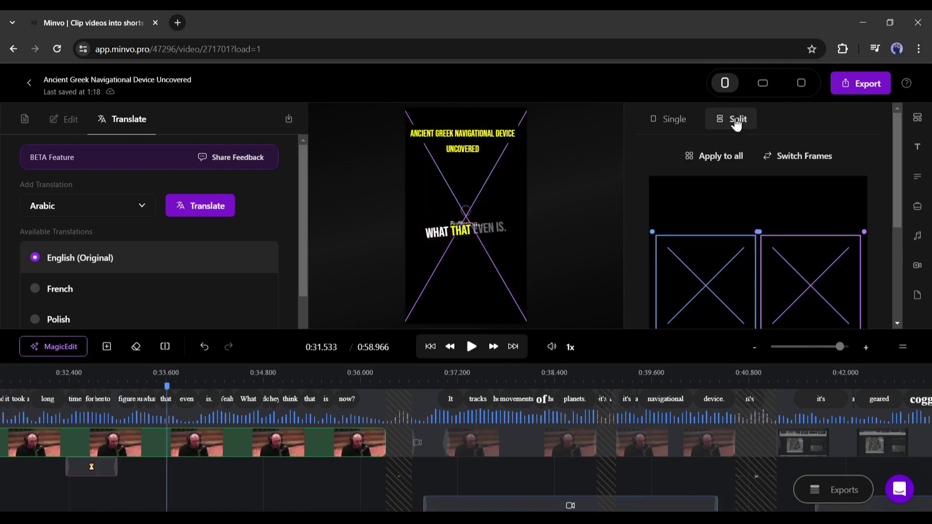
scroll(806, 282, down, 2)
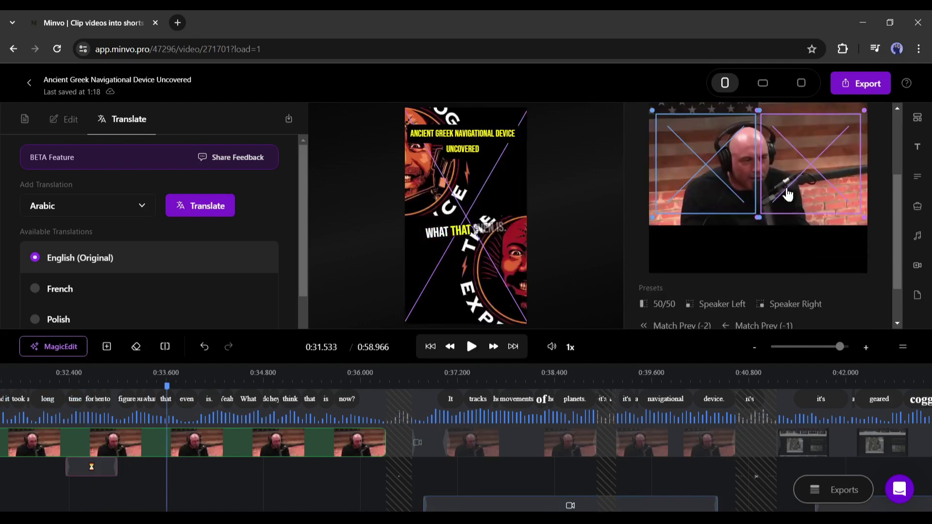
scroll(772, 174, up, 3)
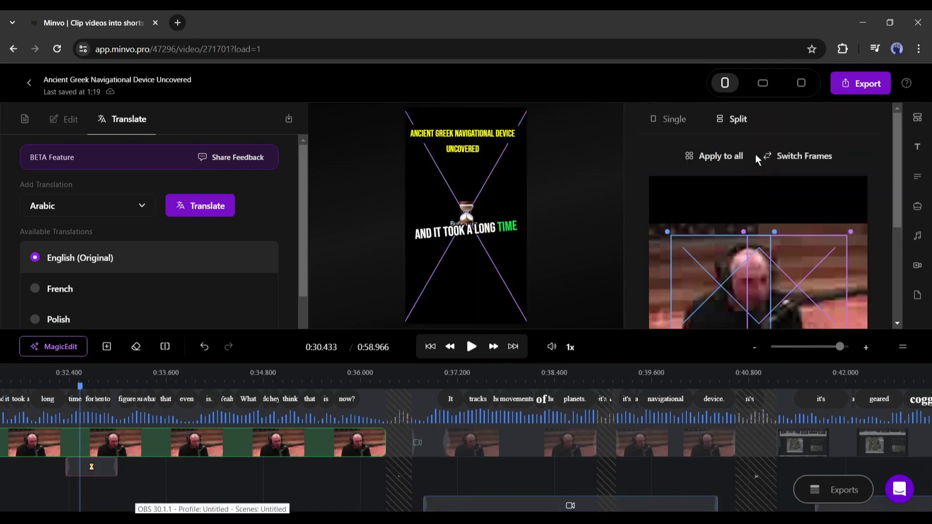
click(763, 83)
click(800, 84)
click(722, 90)
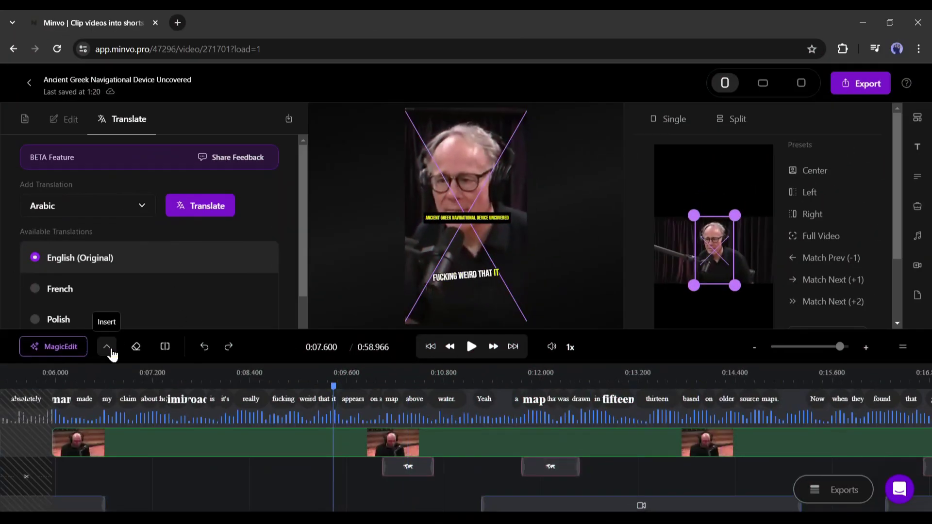
Step: Insert an emoji sticker near 0:06, switch it to thumbs-up and rotate it upright
click(107, 348)
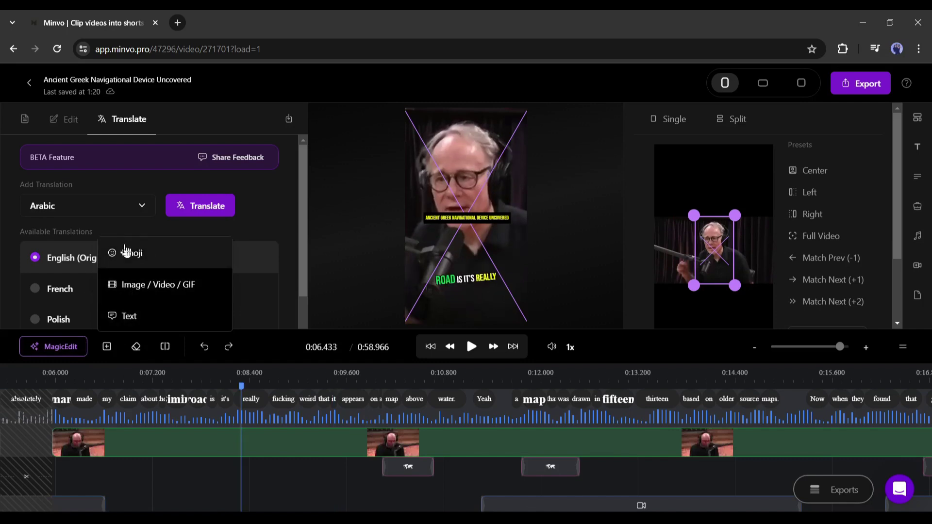
click(151, 256)
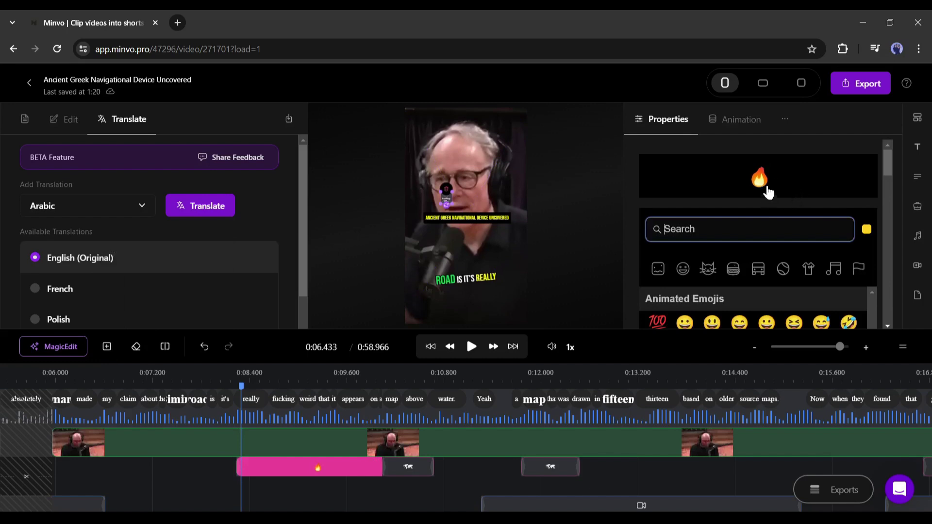
scroll(742, 281, down, 5)
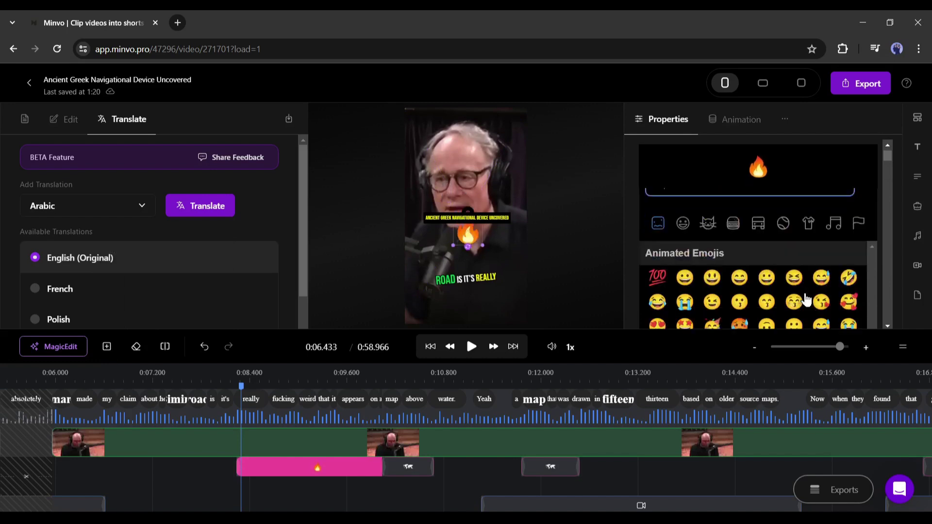
scroll(746, 292, down, 2)
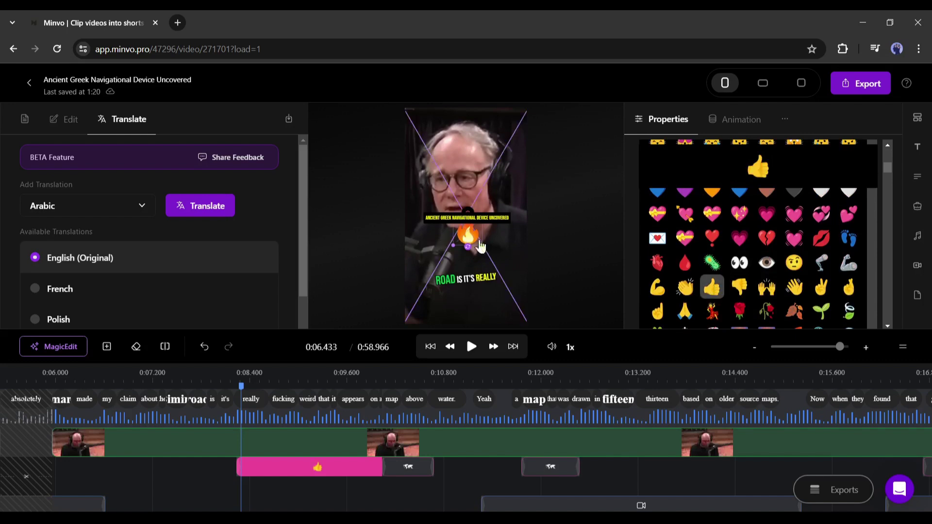
drag(474, 246, 451, 267)
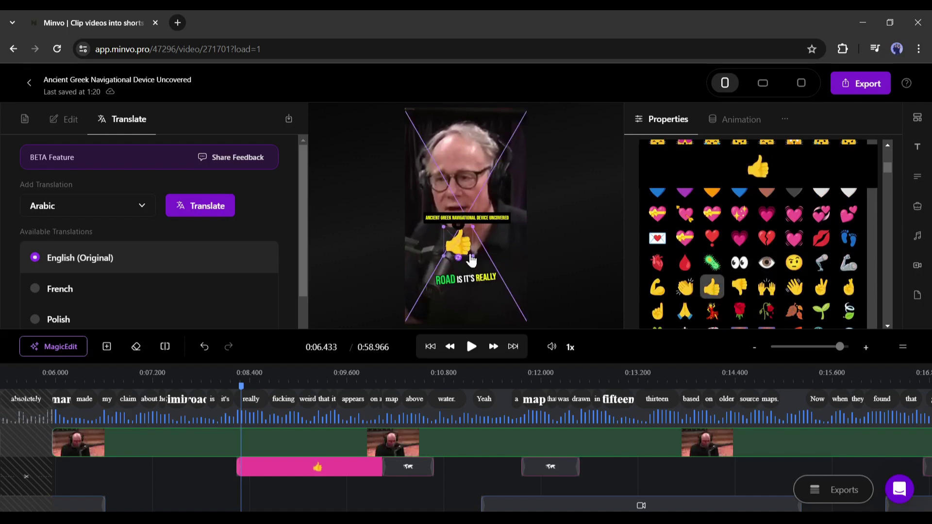
Step: Delete the thumbs-up emoji, then browse Greek stock images and close without choosing
key(Delete)
click(107, 347)
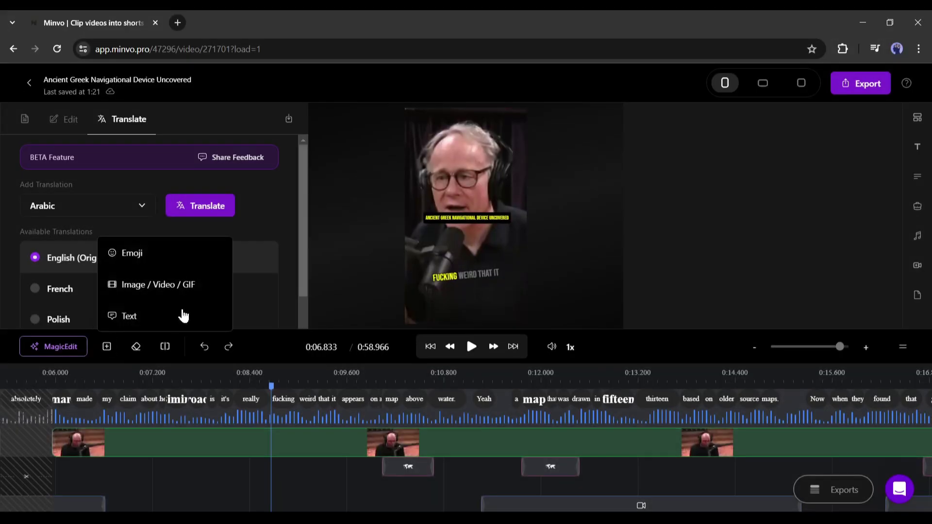
click(184, 291)
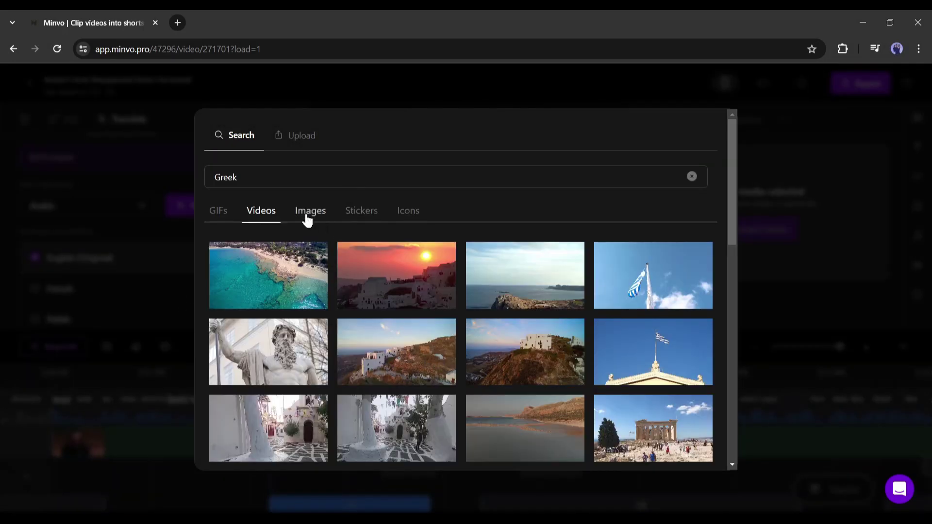
click(302, 214)
scroll(481, 376, down, 1)
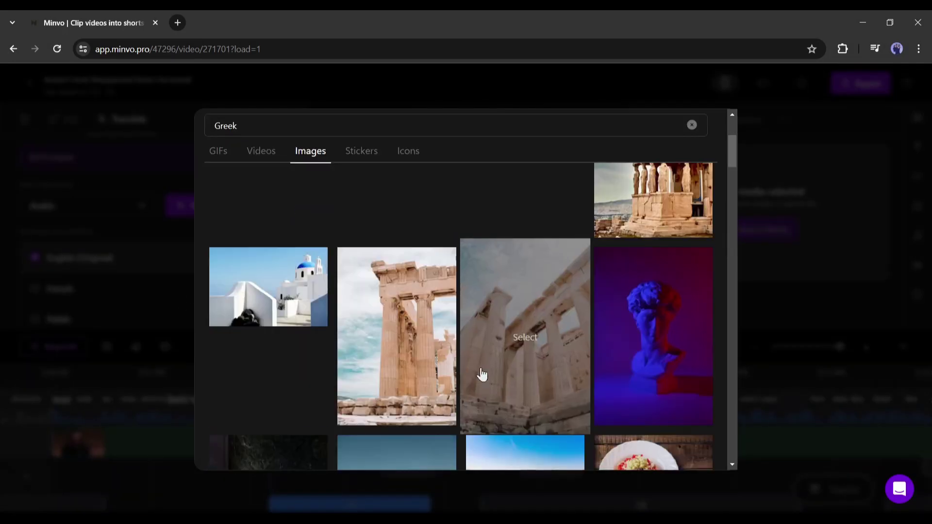
scroll(339, 243, up, 1)
click(814, 242)
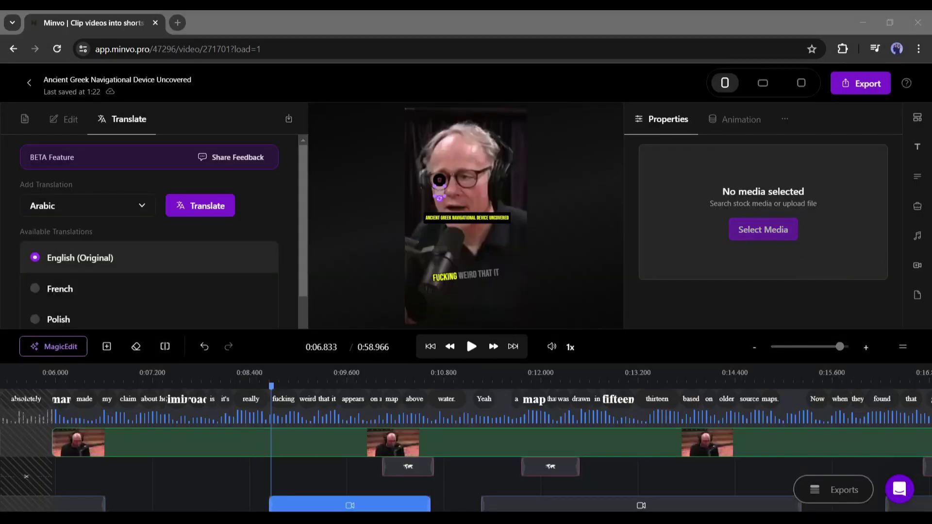
Step: Apply the Clear Cuts option to the clip
click(136, 346)
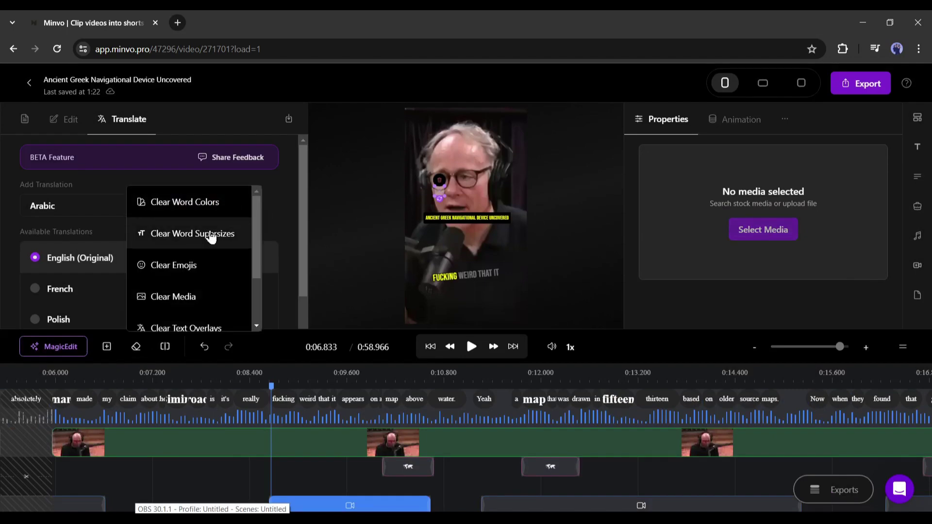
scroll(218, 265, down, 2)
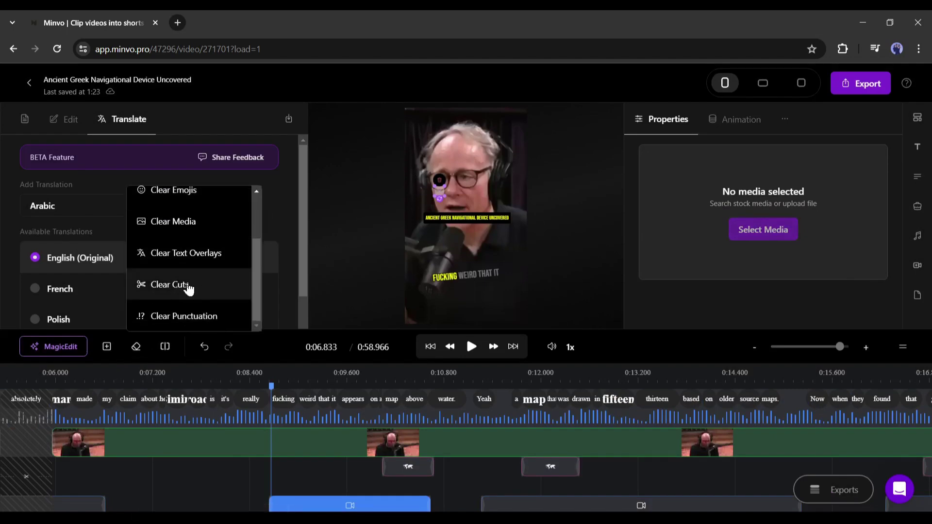
click(189, 287)
Step: Look through the brand, music, background and intro/outro panels, then bring back the transcript
click(917, 205)
scroll(678, 255, down, 1)
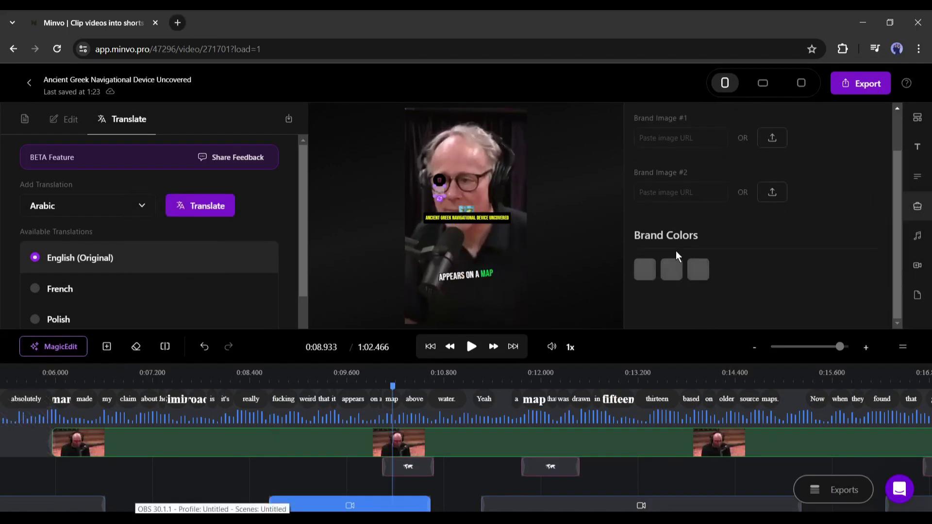
click(917, 235)
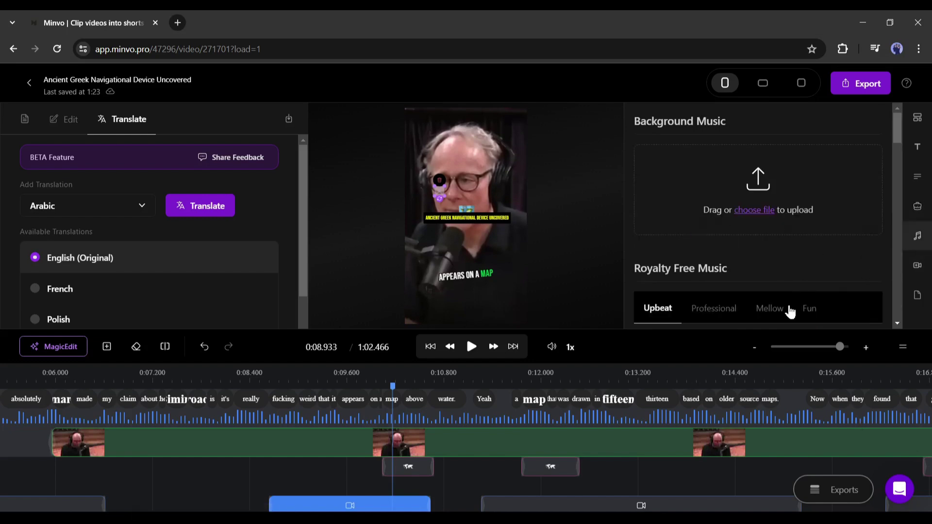
click(917, 295)
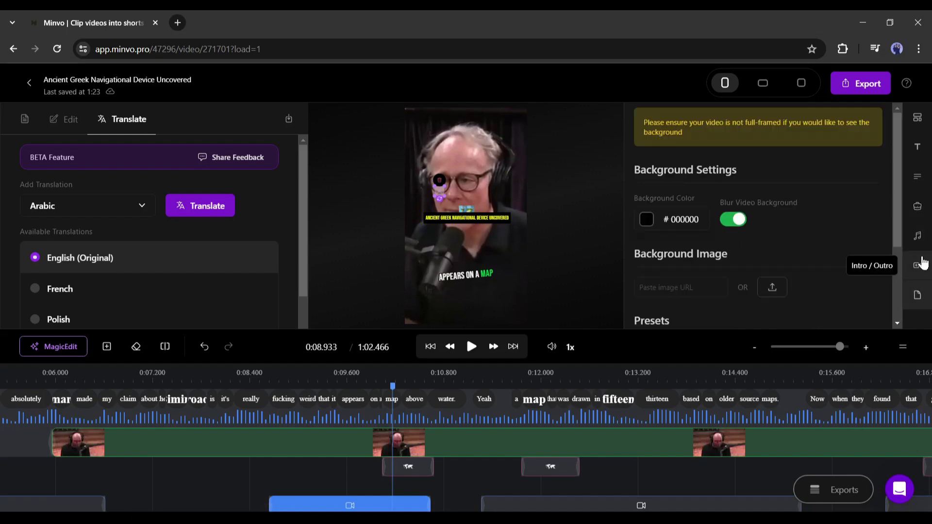
click(917, 265)
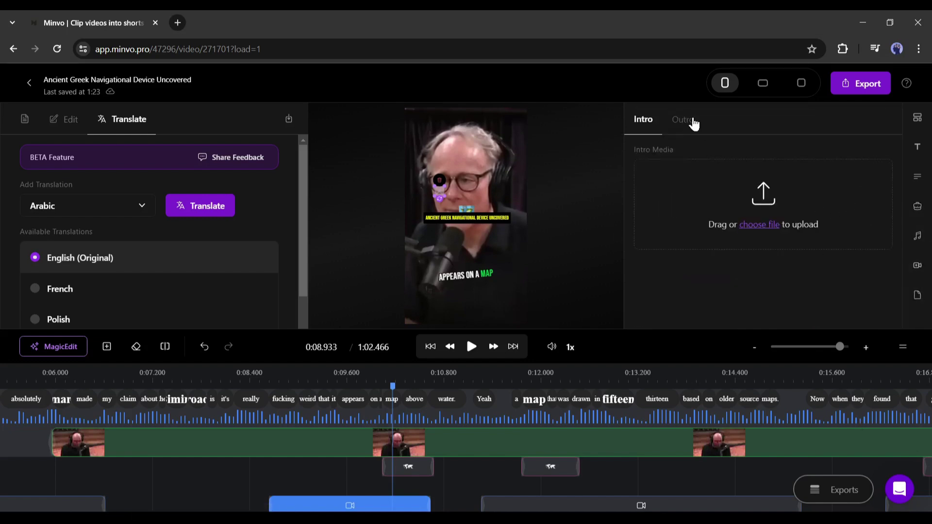
click(24, 118)
click(71, 164)
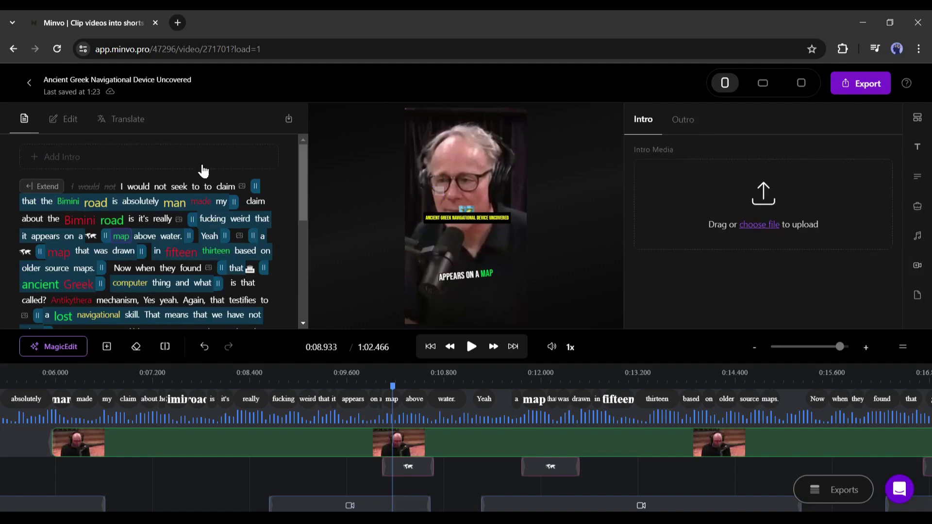
Step: Browse the caption Colors, Text and Animation settings, then return to caption Presets
click(917, 183)
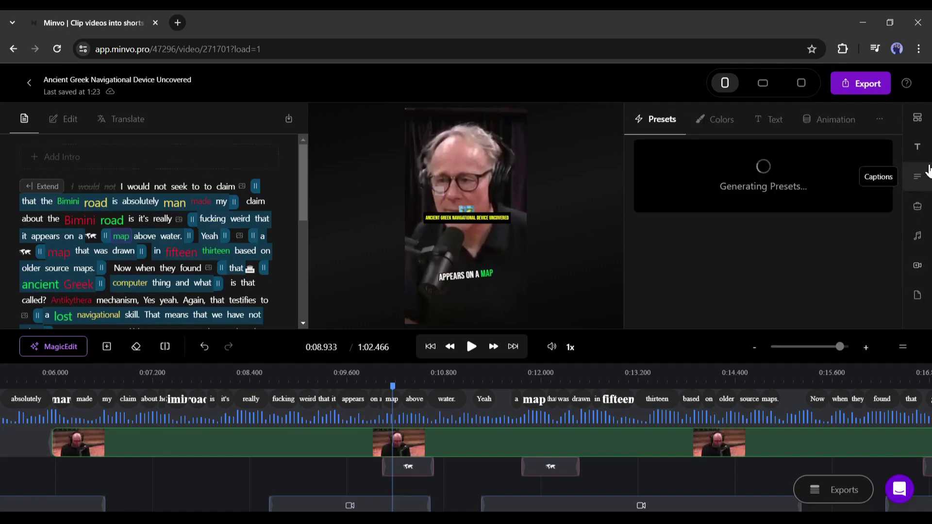
scroll(706, 209, down, 5)
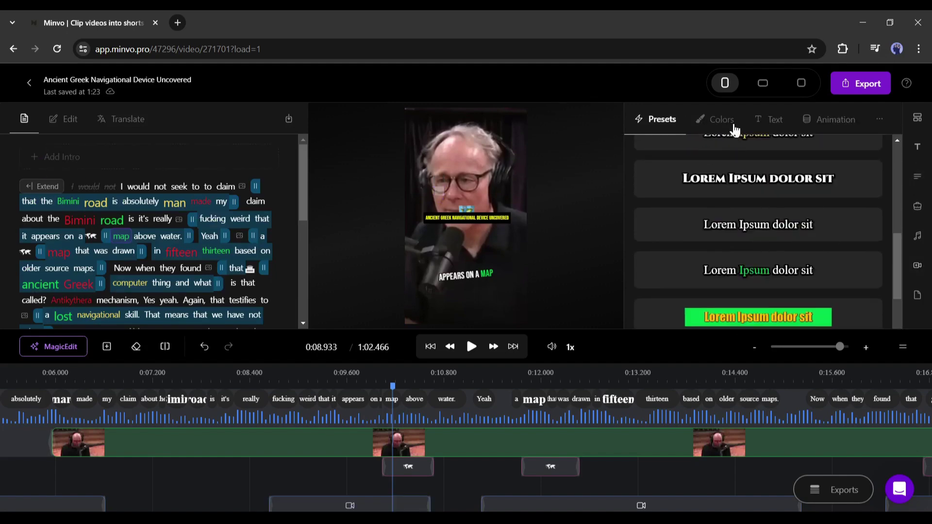
click(718, 120)
click(774, 121)
click(827, 125)
click(735, 122)
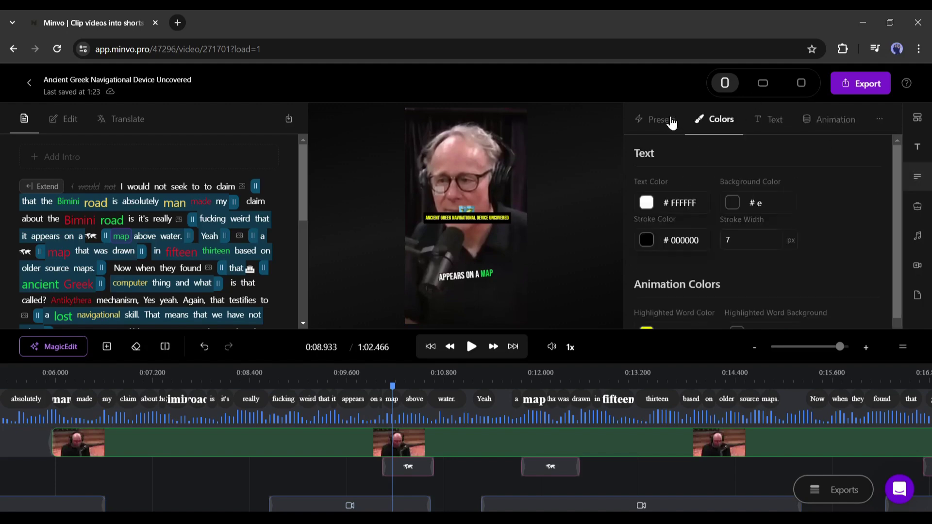
click(666, 120)
scroll(825, 238, down, 5)
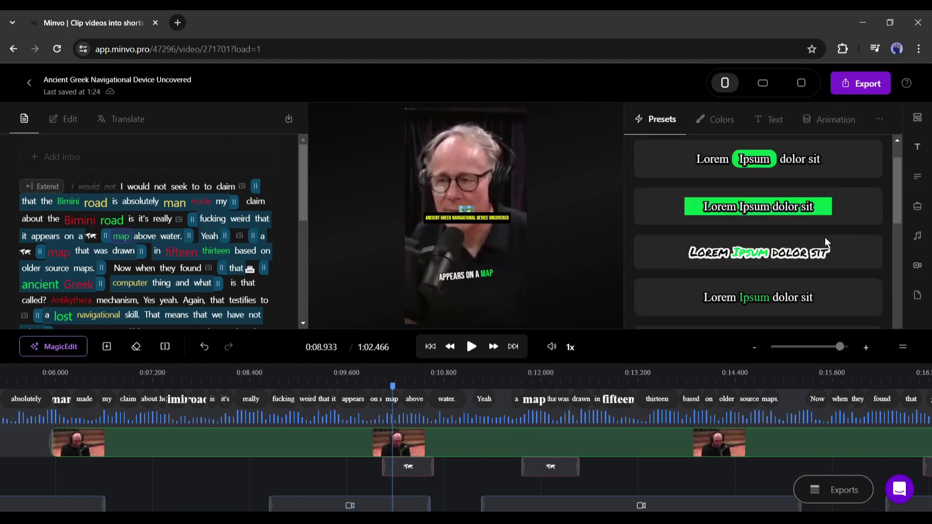
scroll(795, 264, up, 5)
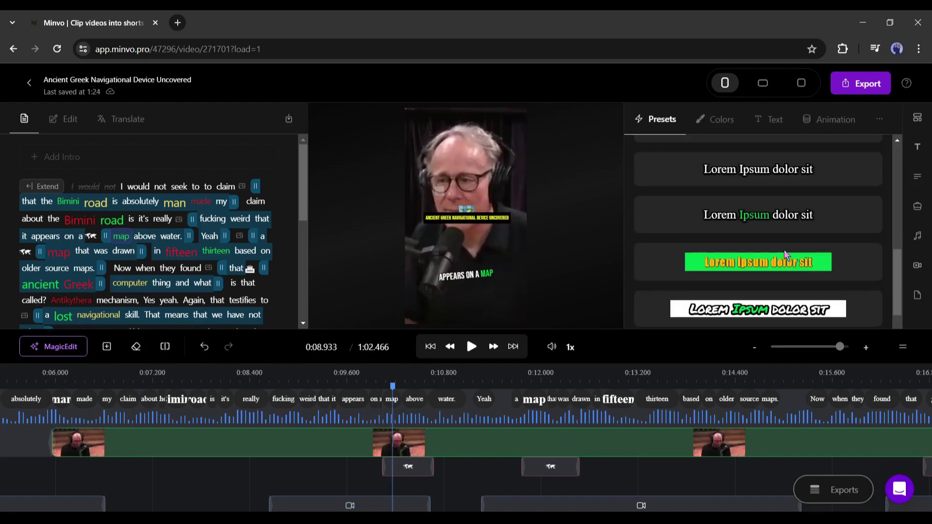
Step: Open the saved Presets panel and scroll through the recently used templates
click(918, 122)
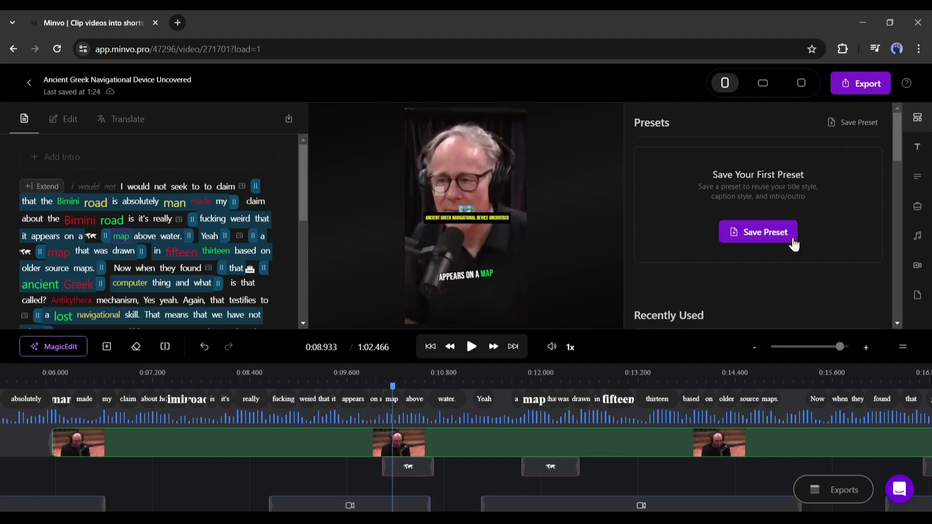
scroll(793, 244, down, 3)
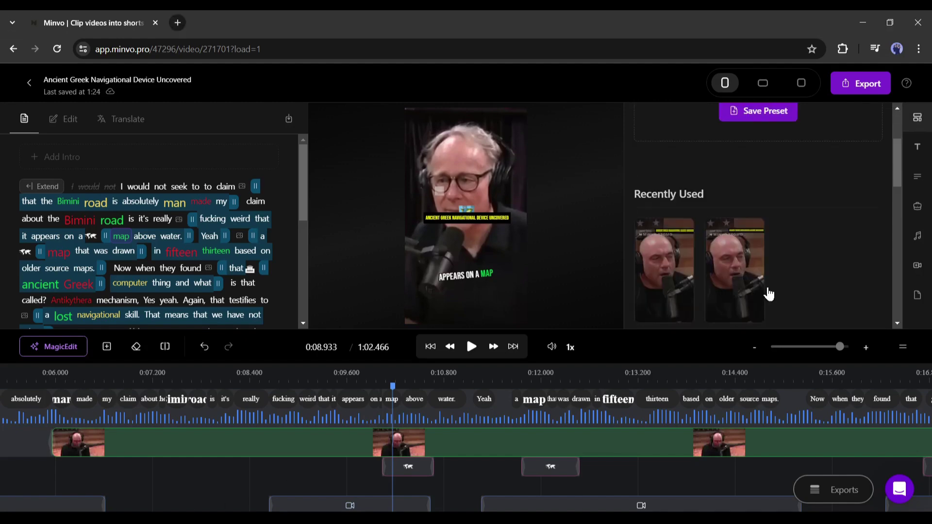
scroll(754, 279, down, 6)
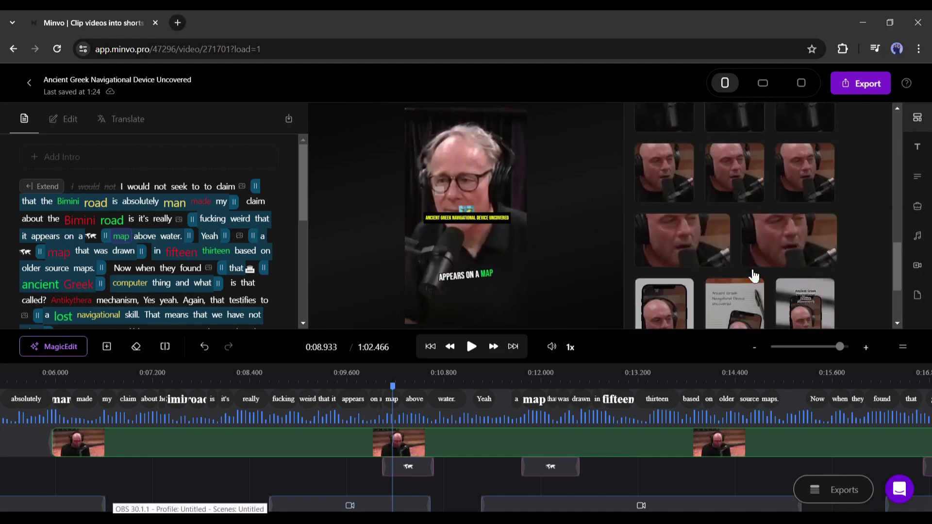
scroll(754, 276, down, 3)
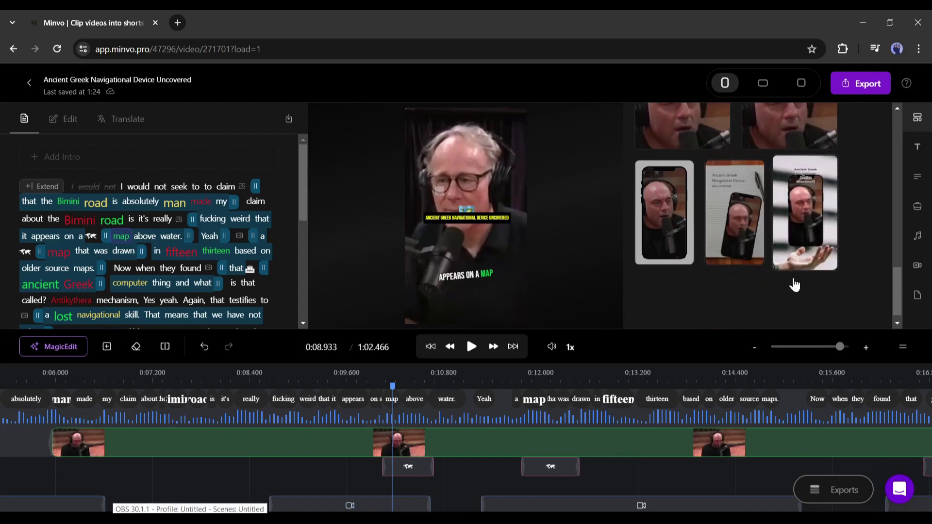
scroll(799, 271, up, 10)
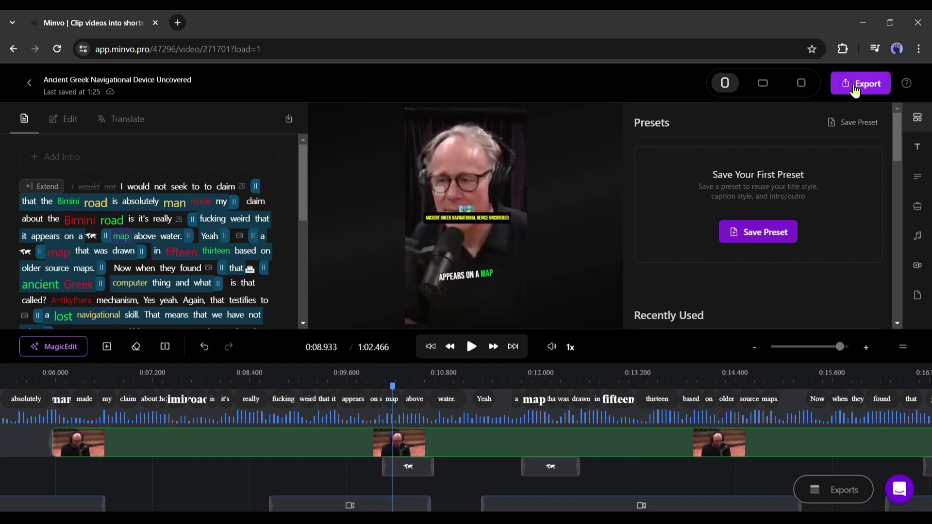
Step: Export the Ancient Greek Navigational clip as a download
click(854, 91)
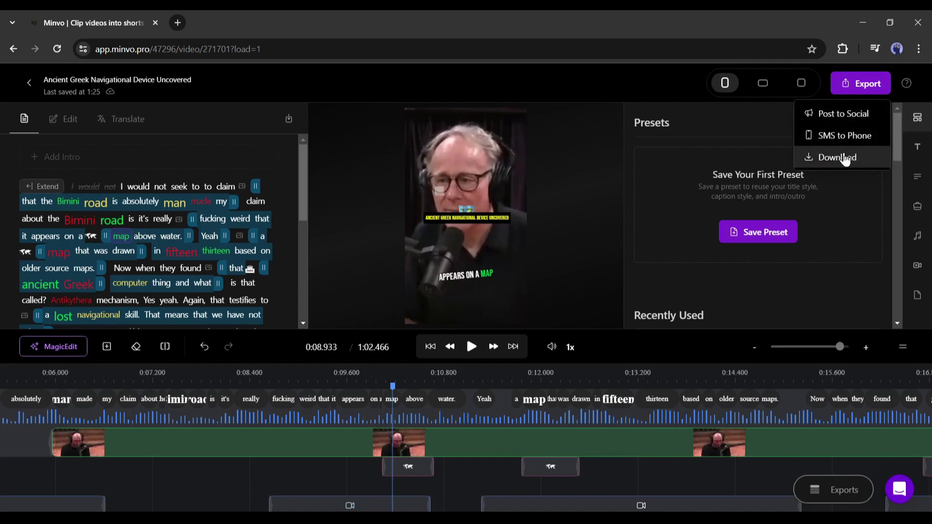
click(843, 157)
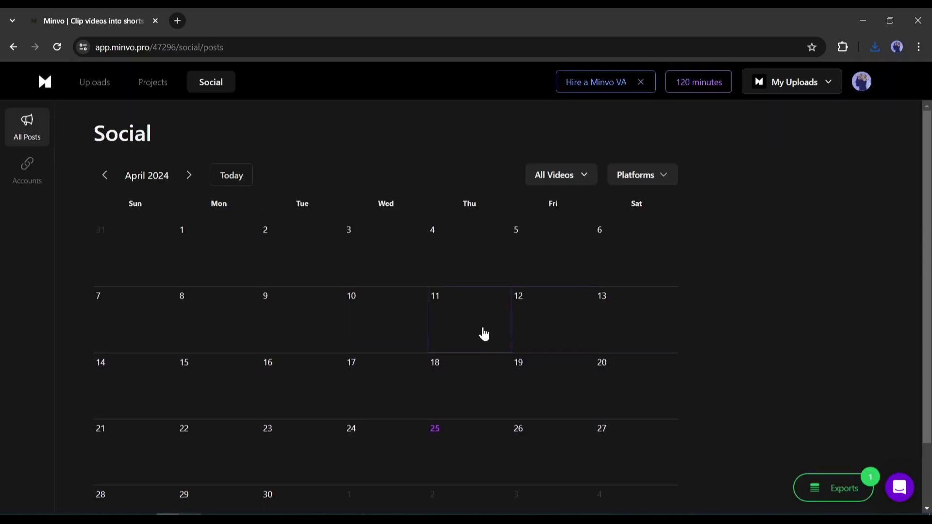
Step: Connect a YouTube account from the social Accounts page
scroll(482, 333, down, 2)
scroll(480, 368, up, 2)
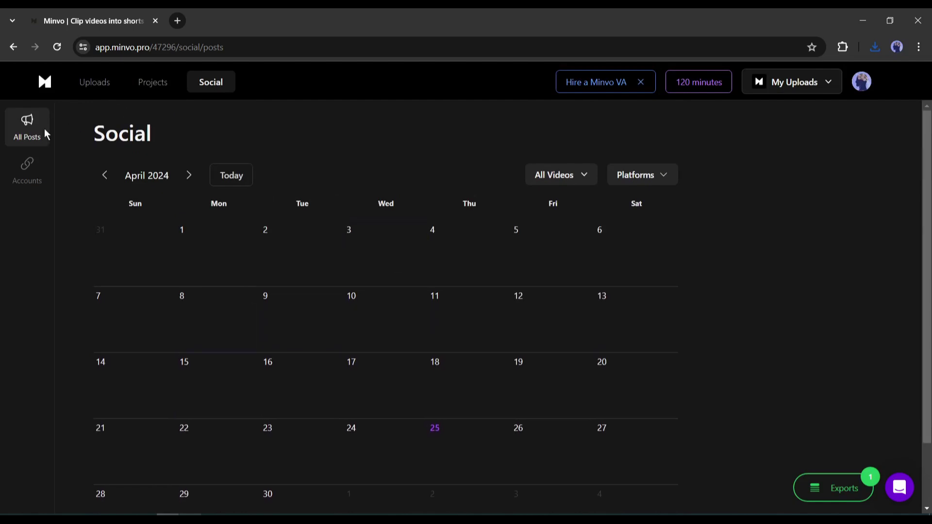
click(23, 167)
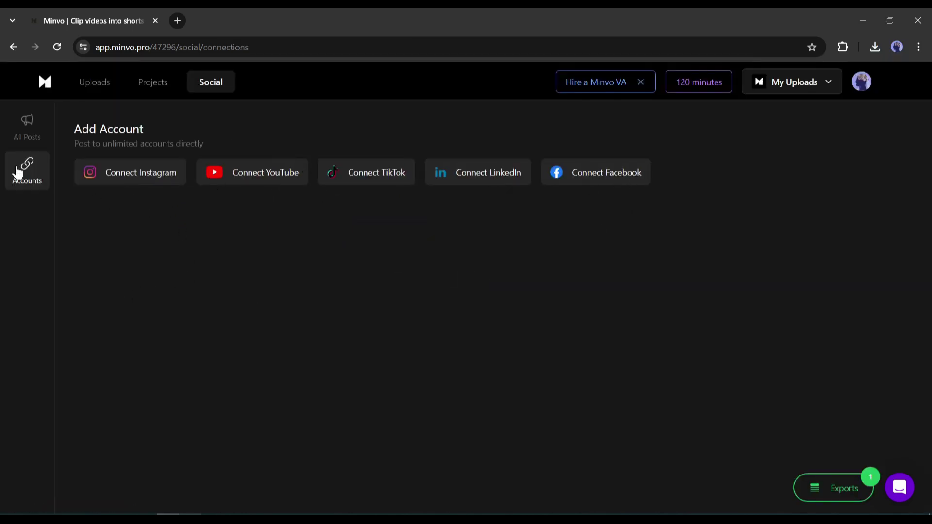
click(232, 179)
Step: Schedule the clip's YouTube post for April 26 at 01:39 AM and close the posting window
scroll(232, 179, down, 4)
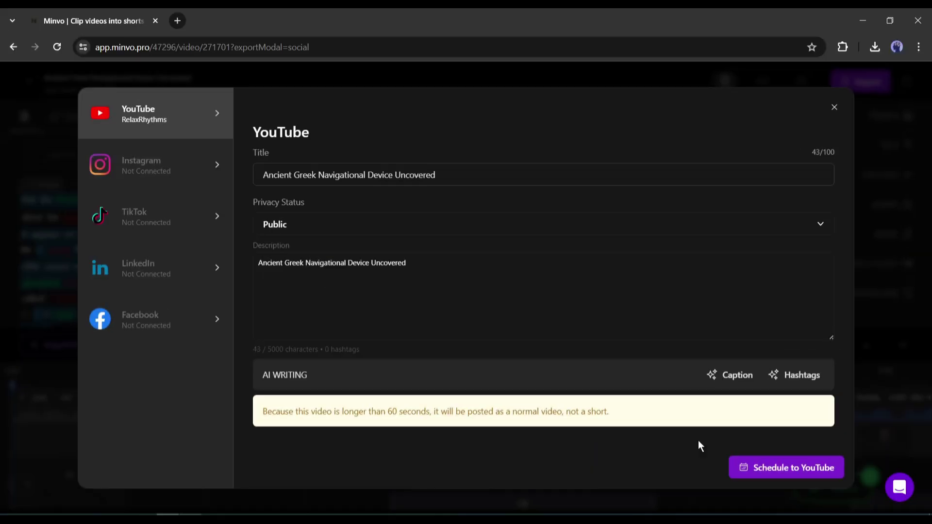
click(773, 469)
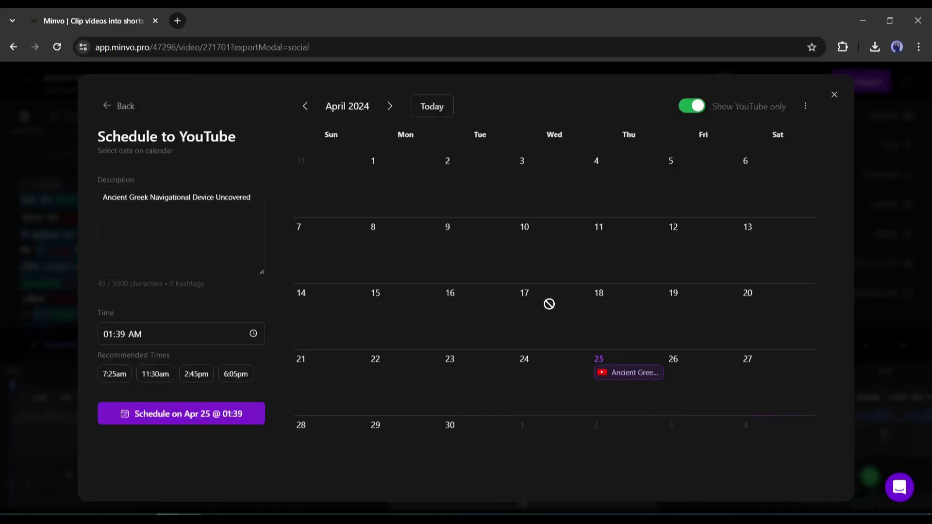
click(699, 392)
click(198, 418)
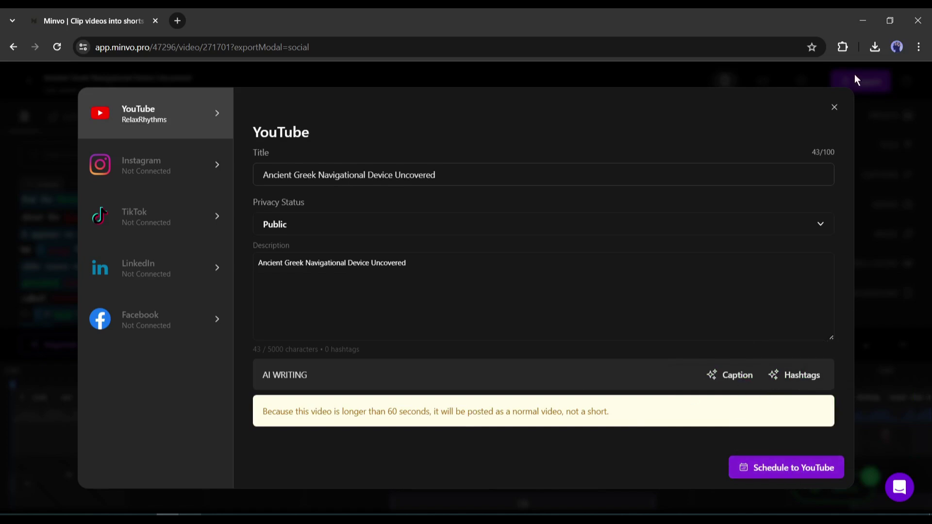
click(834, 107)
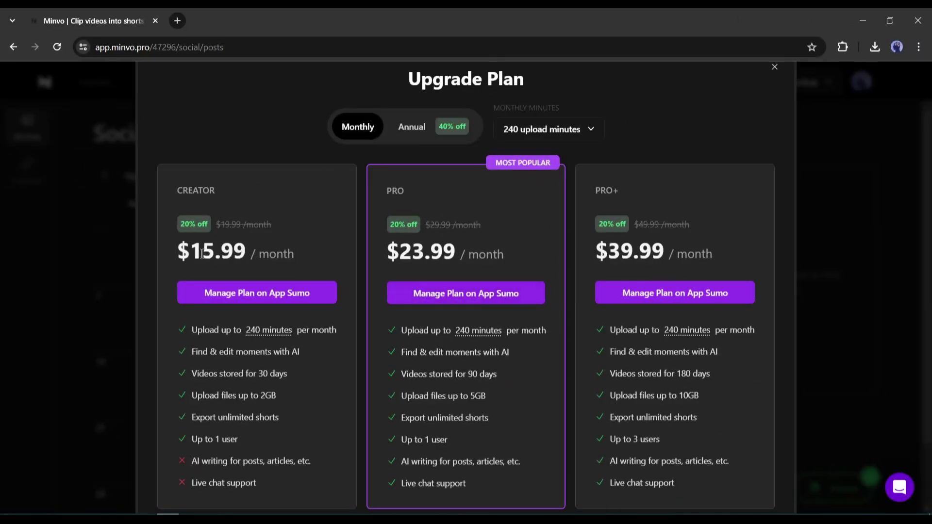
Step: Deselect the highlighted price text on the Upgrade Plan cards
click(324, 259)
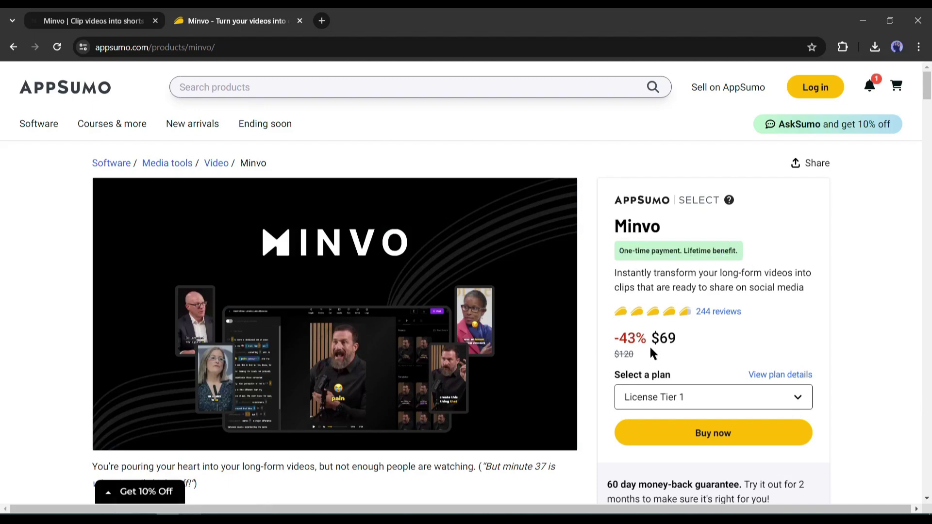
drag(702, 333, 708, 331)
click(705, 332)
click(112, 13)
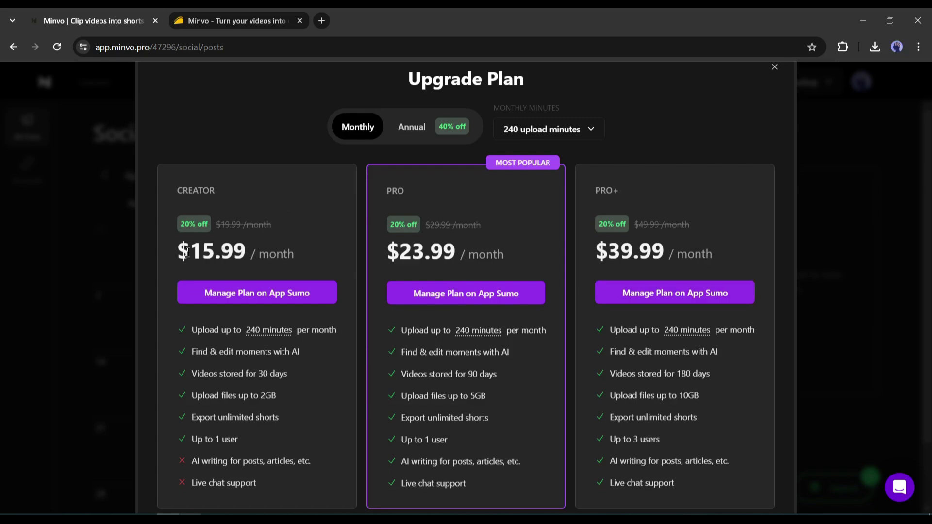
drag(325, 254, 296, 256)
click(296, 256)
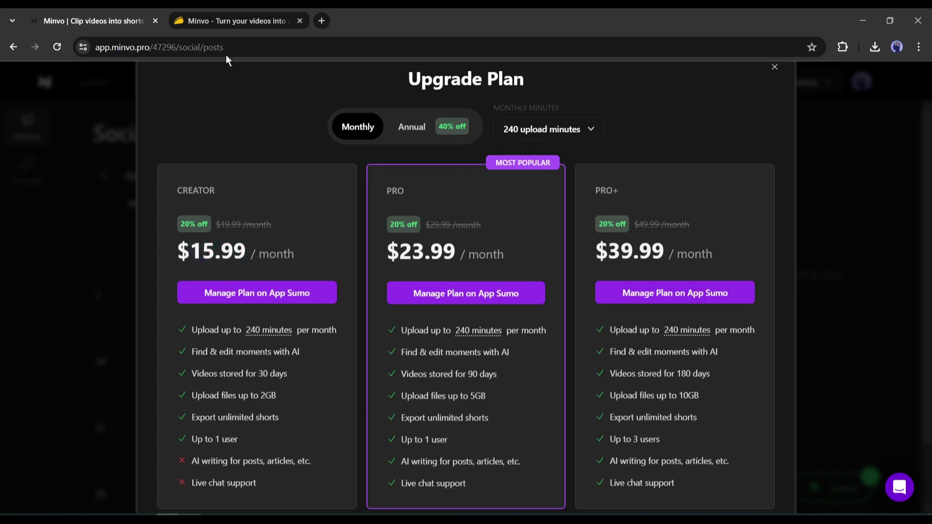
click(234, 8)
scroll(637, 400, down, 7)
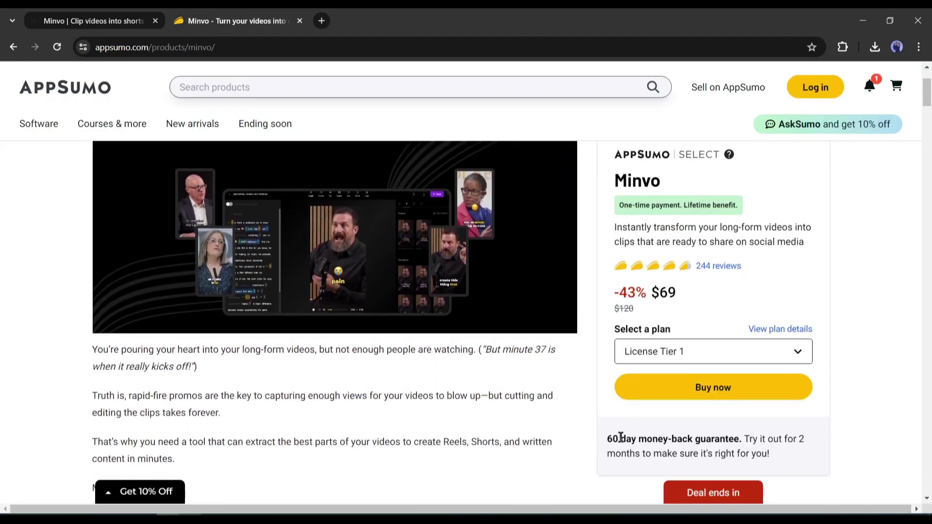